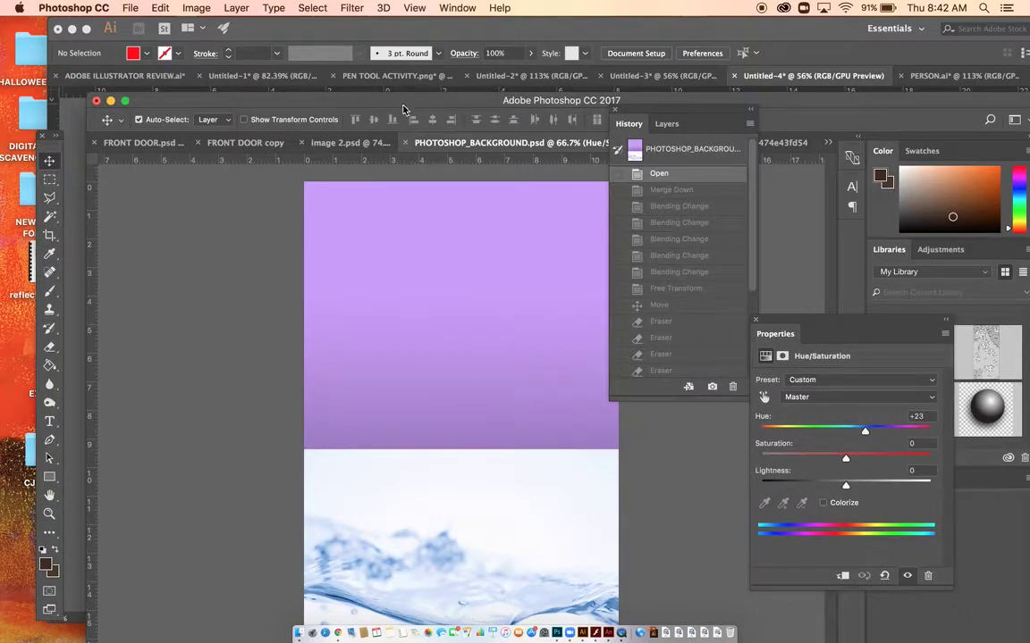
Move the Photoshop window up, widen it and show the Layers panel.
{"action": "left_click_drag", "start_coordinate": [402, 109], "coordinate": [335, 34]}
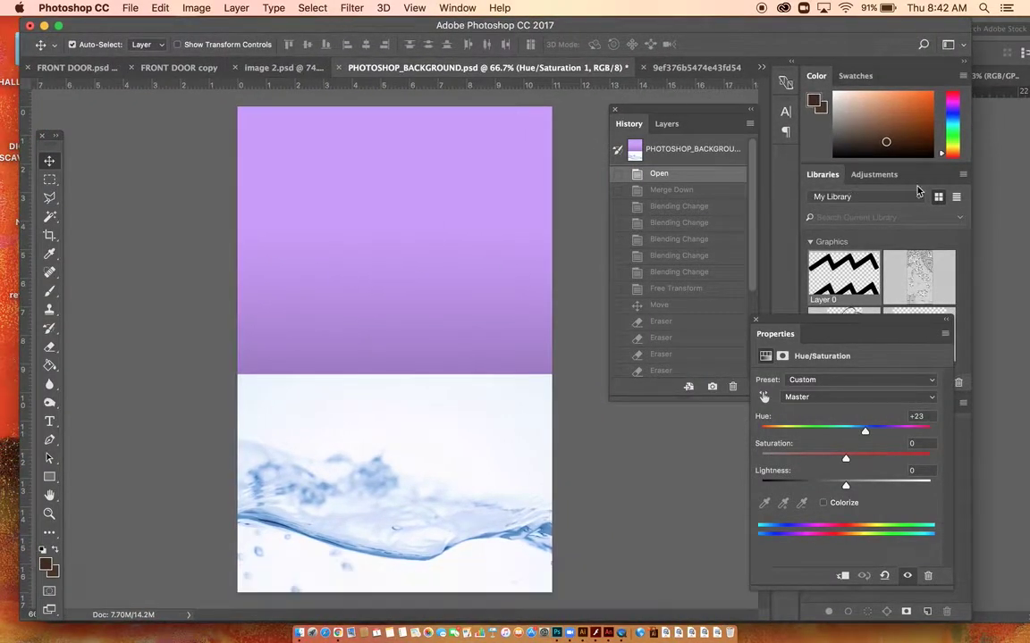
{"action": "left_click_drag", "start_coordinate": [970, 152], "coordinate": [1018, 152]}
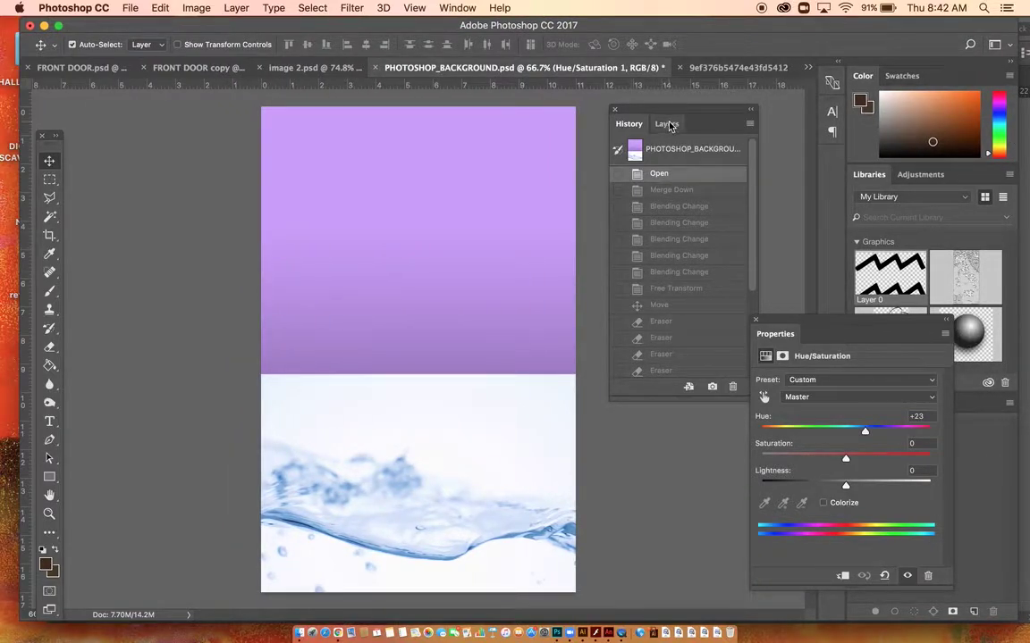
{"action": "left_click", "coordinate": [668, 124]}
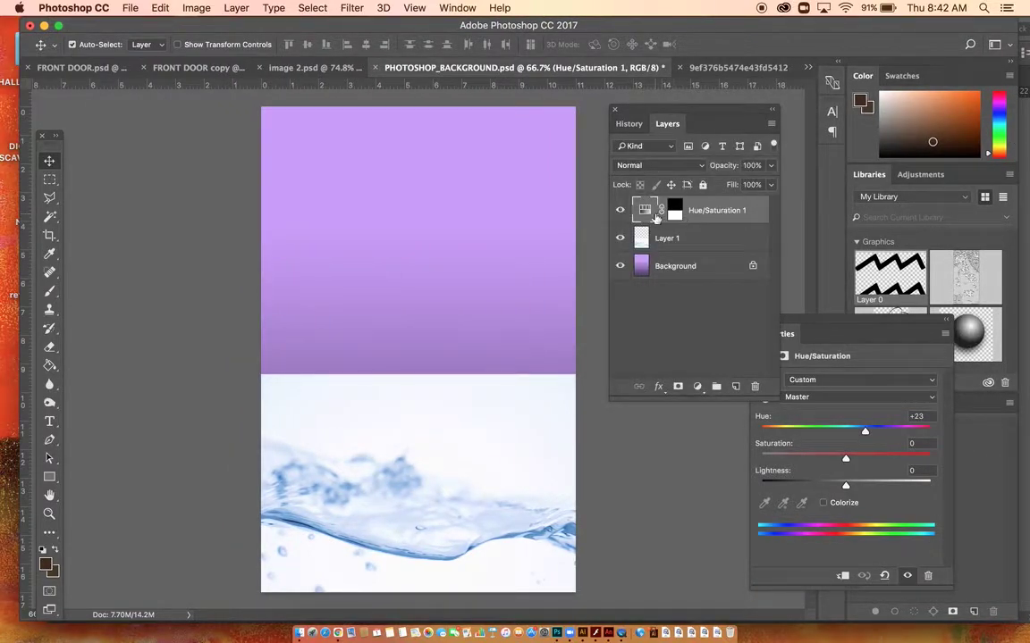
Hide the water splash and Hue/Saturation layers, then turn both back on.
{"action": "left_click_drag", "start_coordinate": [621, 239], "coordinate": [620, 210]}
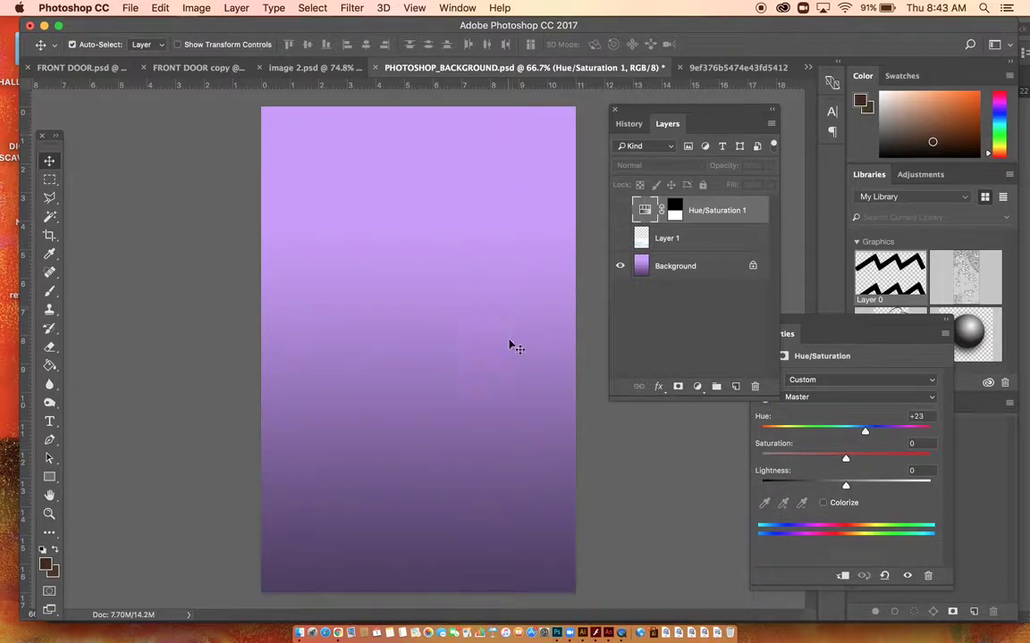
{"action": "left_click", "coordinate": [619, 238]}
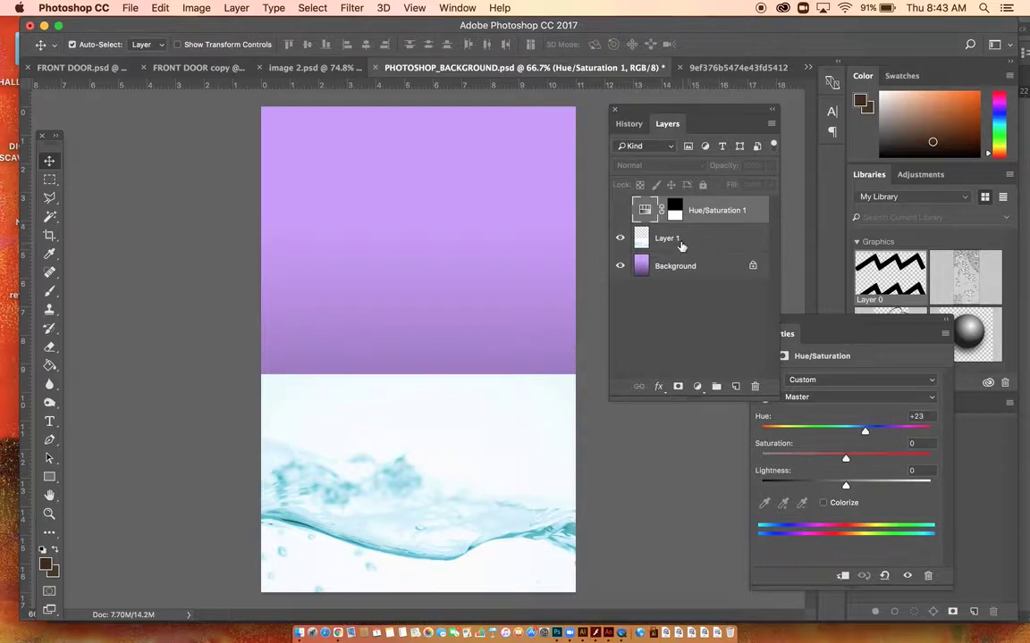
{"action": "left_click", "coordinate": [620, 210]}
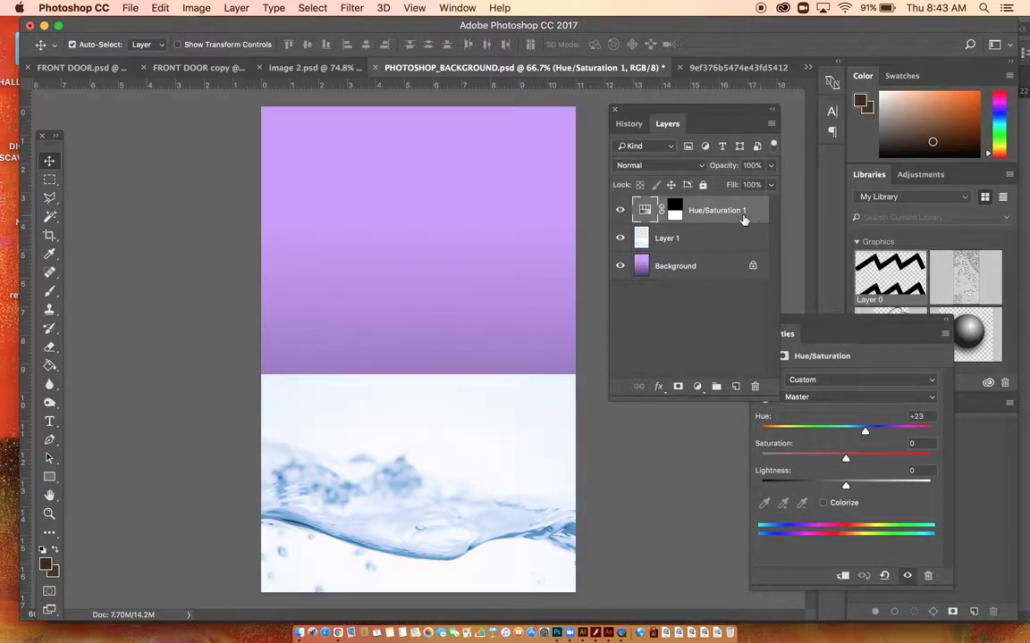
Delete Hue/Saturation 1, set Layer 1 to Multiply and move the splash up to Y 5.55 in.
{"action": "key", "text": "BackSpace"}
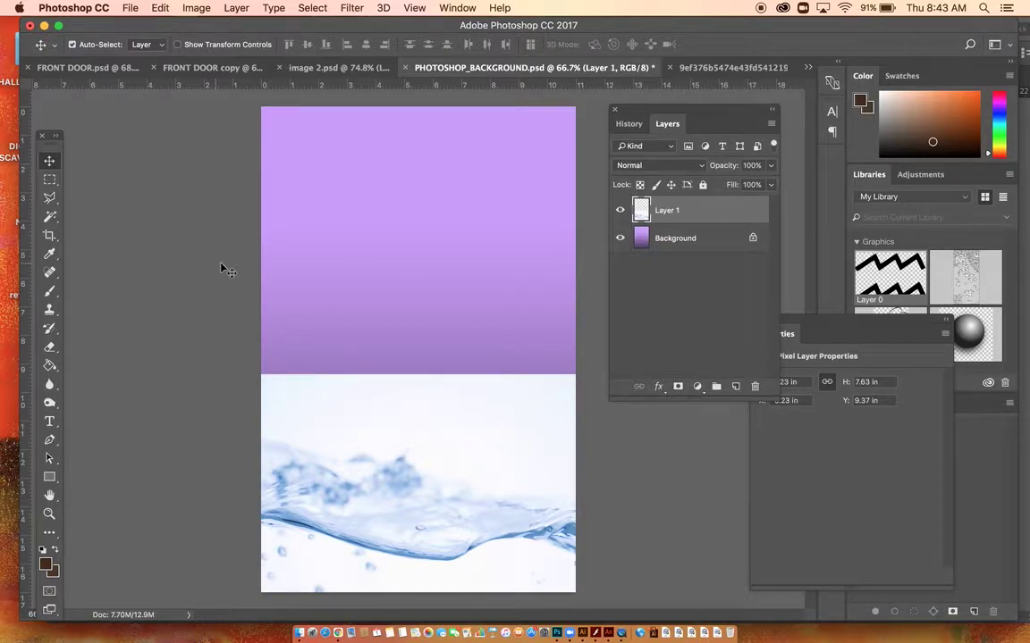
{"action": "left_click", "coordinate": [636, 166]}
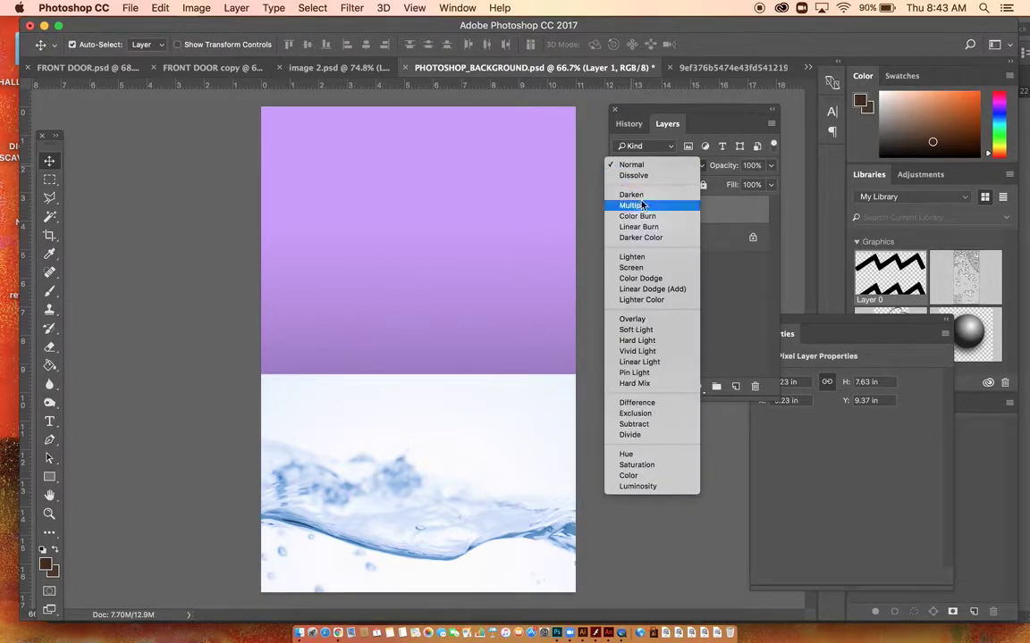
{"action": "left_click", "coordinate": [633, 204]}
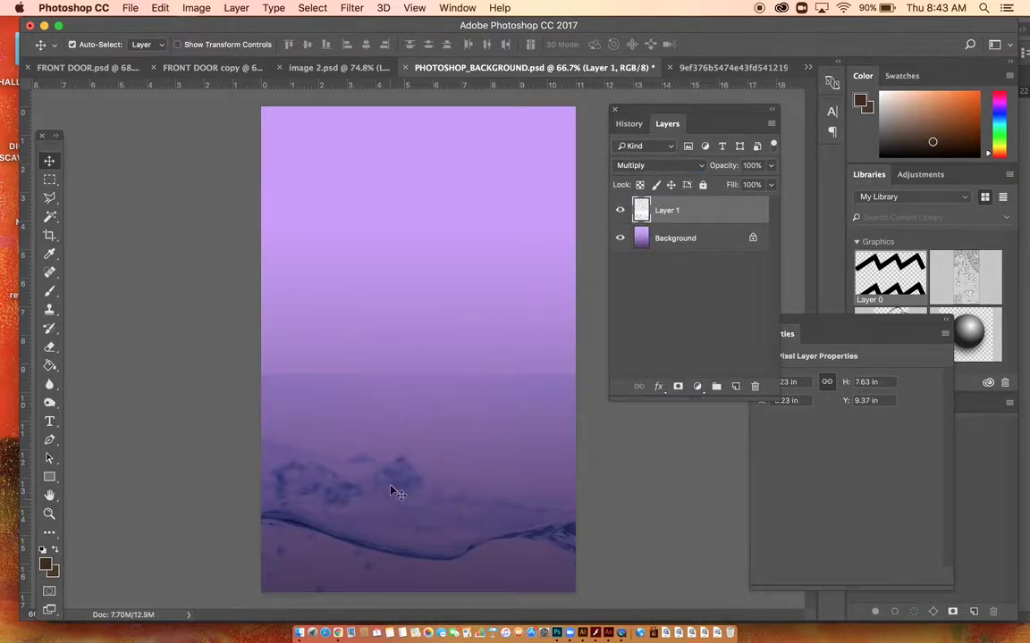
{"action": "left_click_drag", "start_coordinate": [442, 364], "coordinate": [441, 259]}
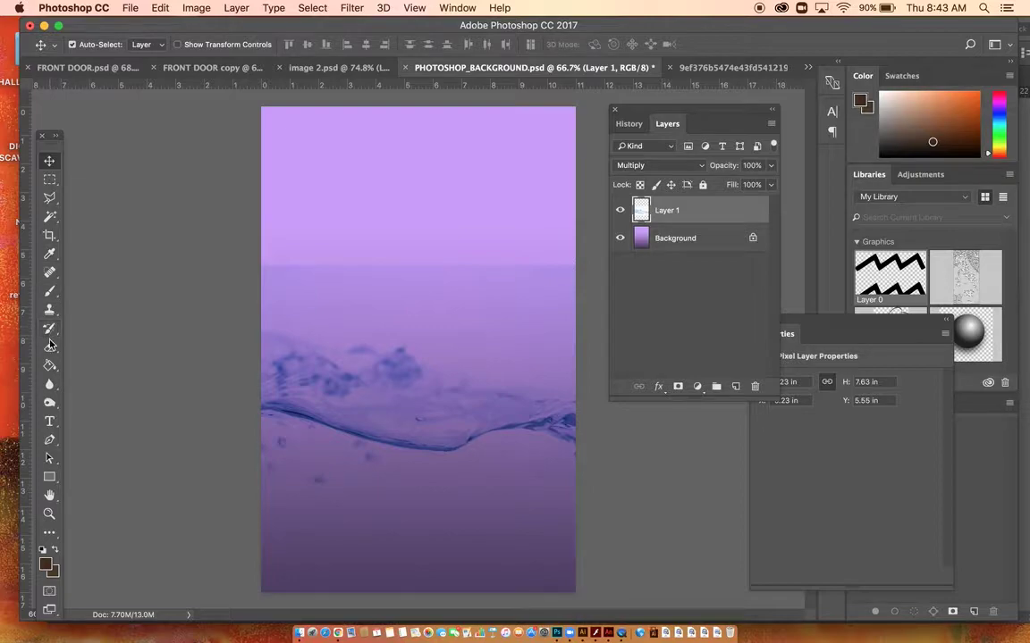
Erase the splash's top edge at 38% opacity and raise Layer 1 to Y 4.47 in.
{"action": "key", "text": "e"}
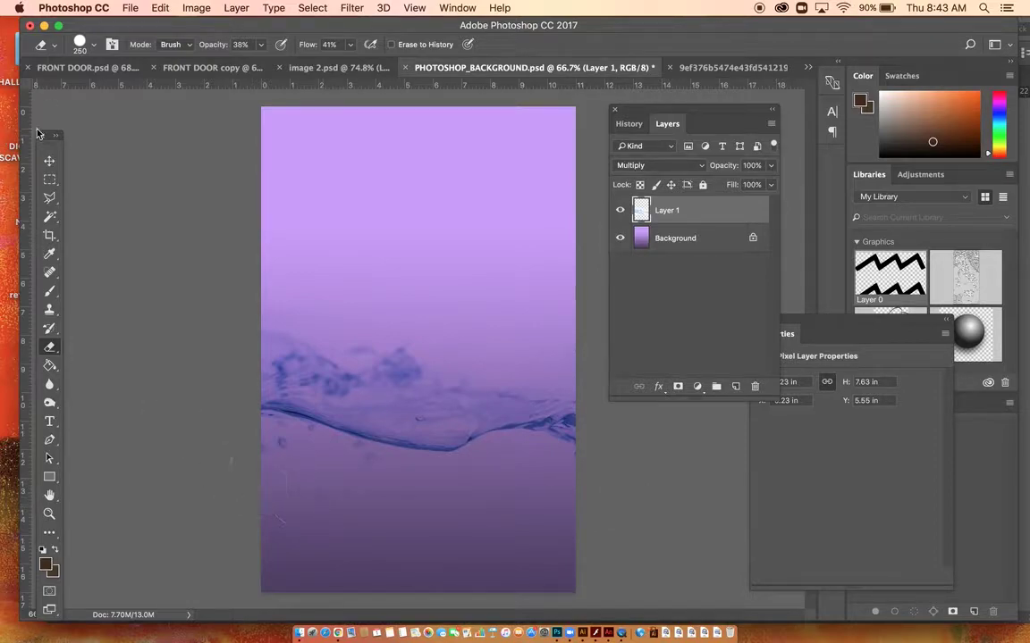
{"action": "left_click", "coordinate": [50, 160]}
{"action": "left_click_drag", "start_coordinate": [482, 432], "coordinate": [480, 394]}
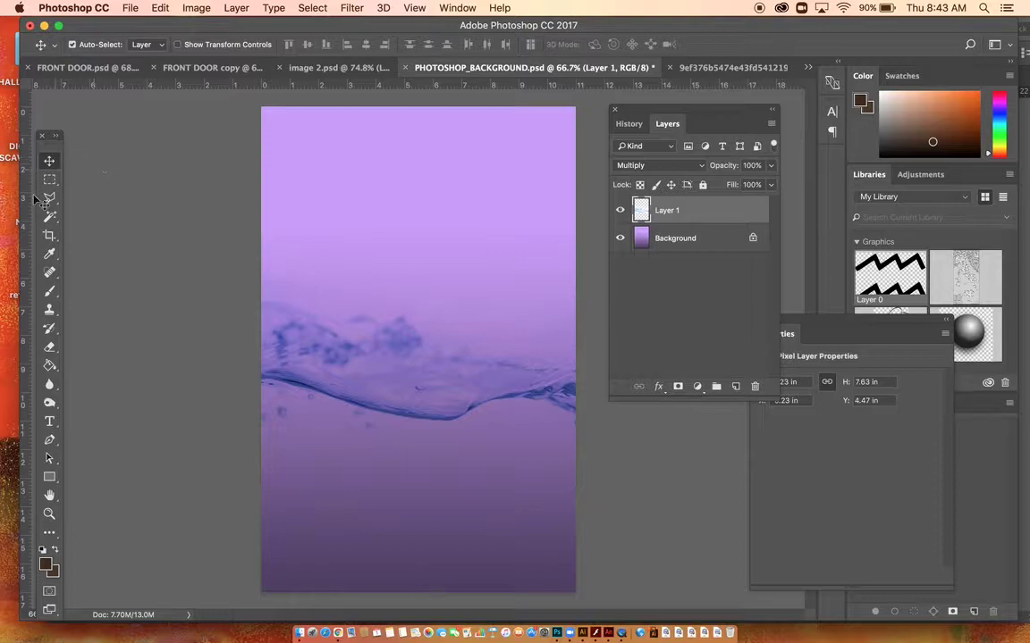
{"action": "left_click", "coordinate": [49, 347]}
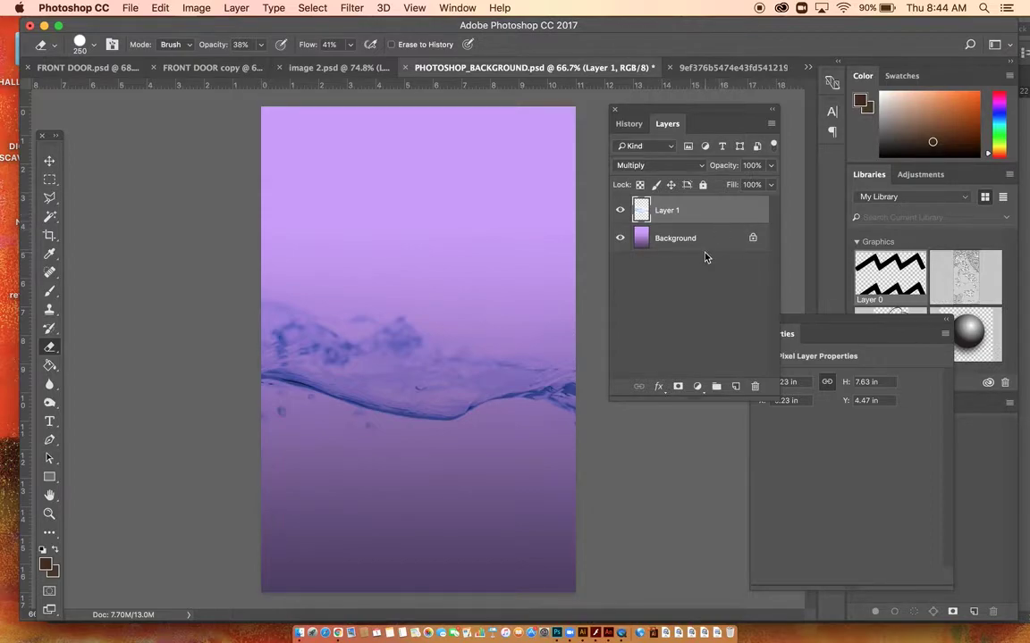
Merge the splash into the background, unlock it as Layer 0, and drag it into Illustrator's Untitled-4.
{"action": "key", "text": "super+e"}
{"action": "left_click", "coordinate": [754, 211]}
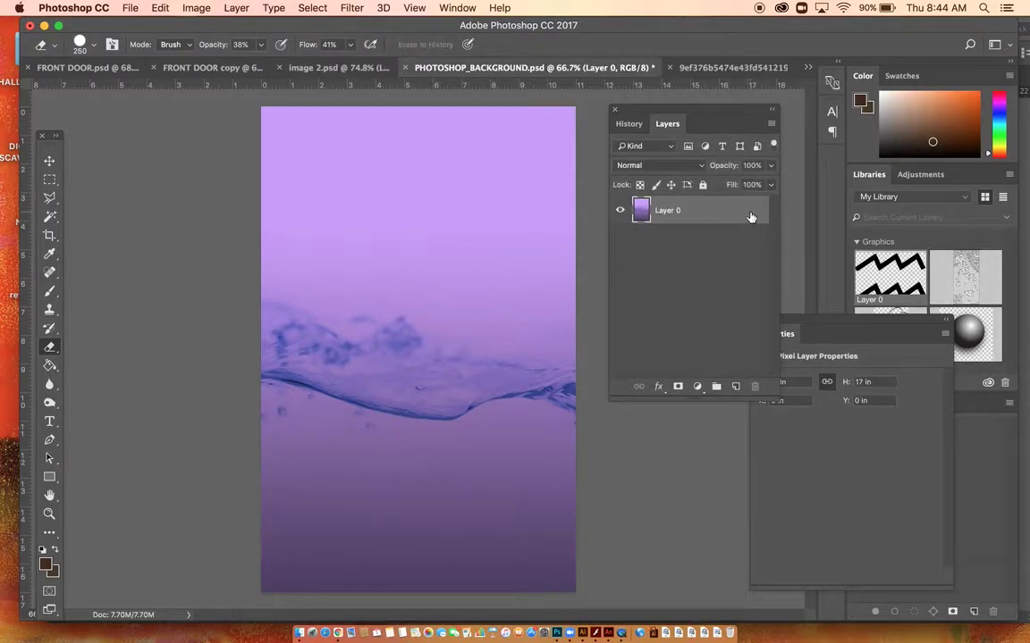
{"action": "left_click_drag", "start_coordinate": [894, 25], "coordinate": [508, 25]}
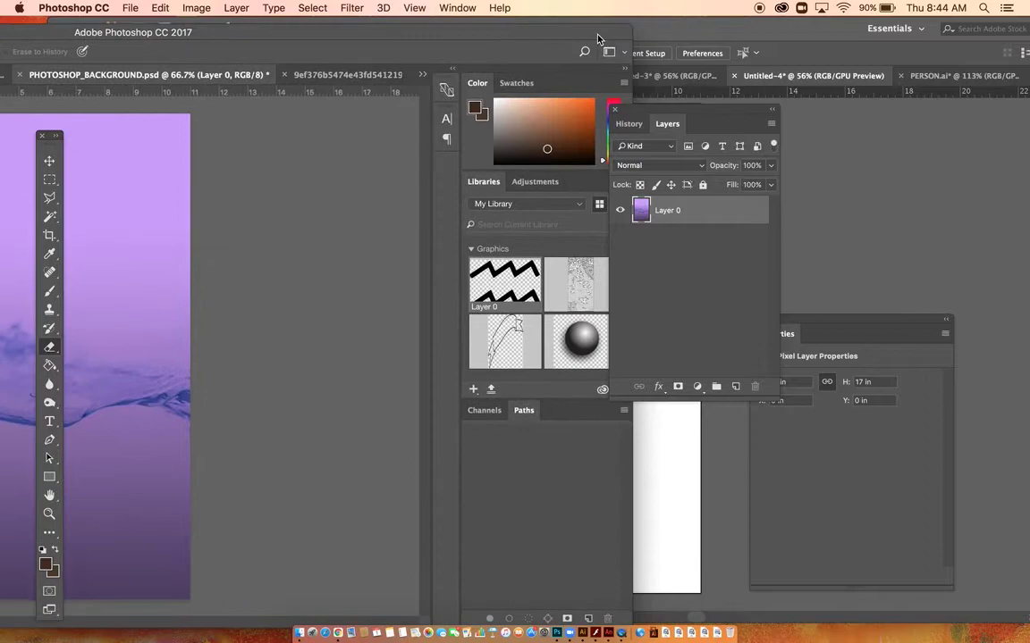
{"action": "left_click", "coordinate": [50, 162]}
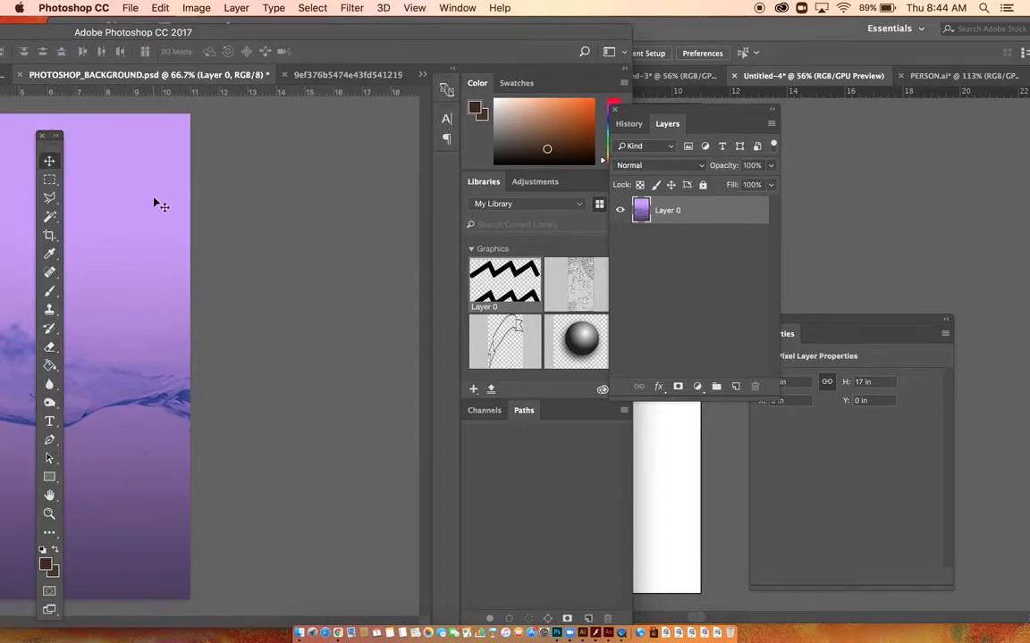
{"action": "left_click_drag", "start_coordinate": [152, 217], "coordinate": [675, 441]}
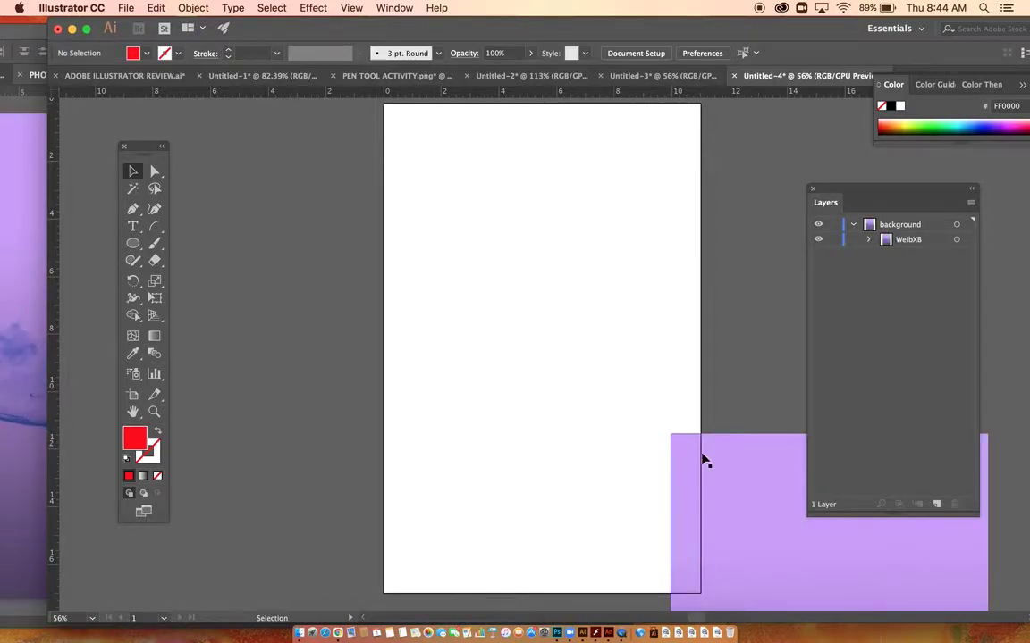
Fit the purple water image to the 11 × 17 in artboard and lock the background layer.
{"action": "left_click_drag", "start_coordinate": [703, 460], "coordinate": [462, 153]}
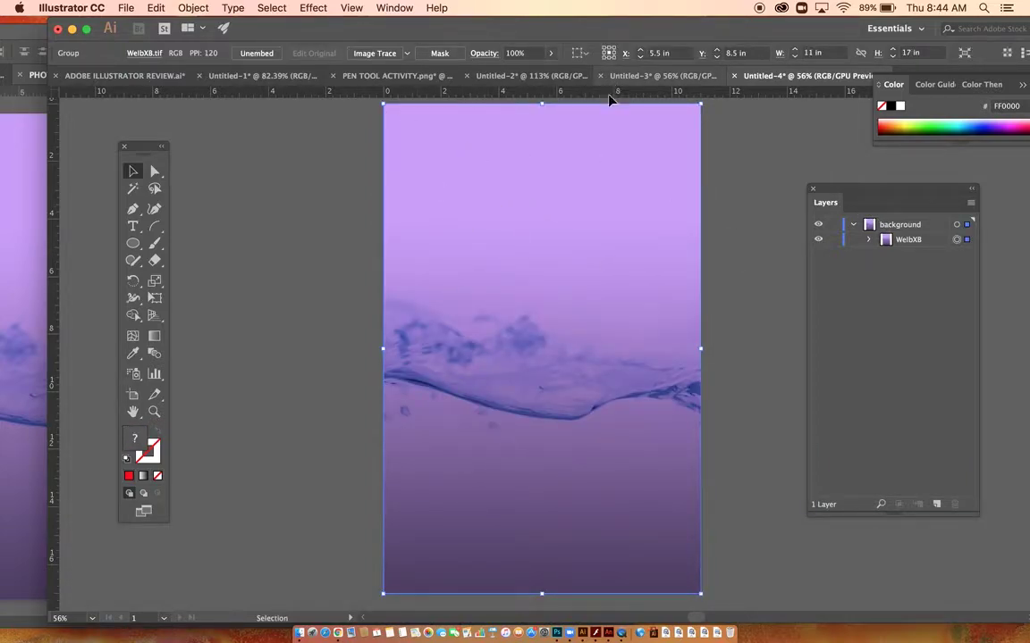
{"action": "left_click", "coordinate": [833, 224]}
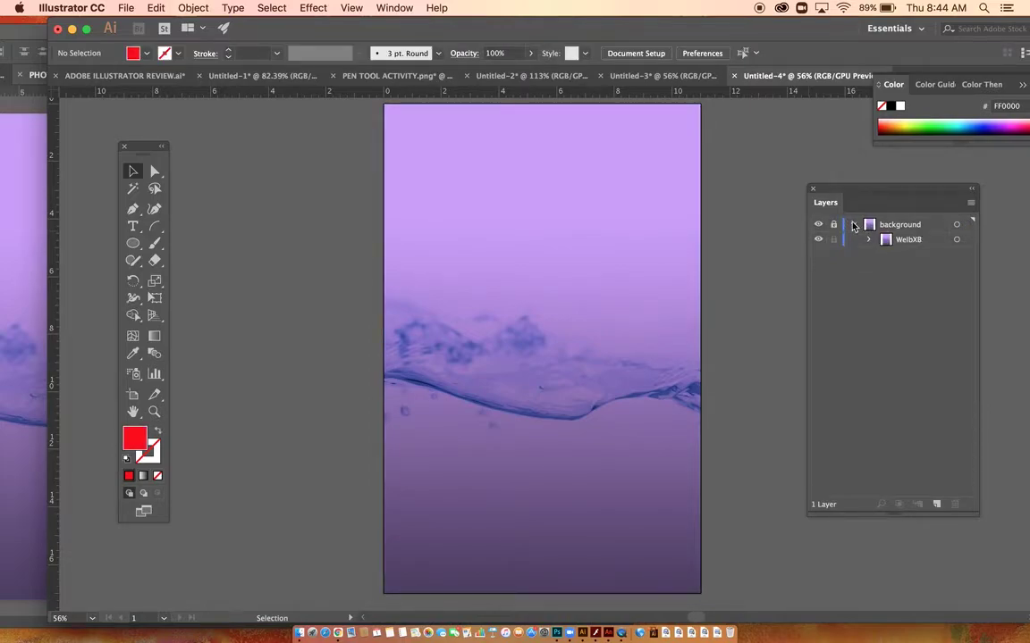
{"action": "left_click", "coordinate": [854, 225]}
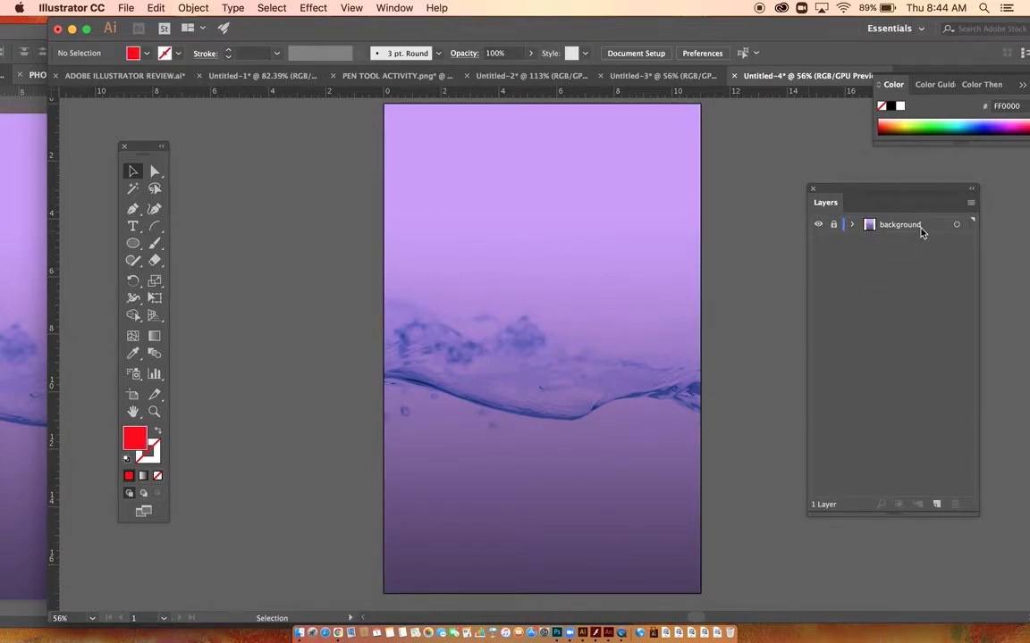
Add two new layers above background and name the lower one graphics.
{"action": "left_click", "coordinate": [937, 504]}
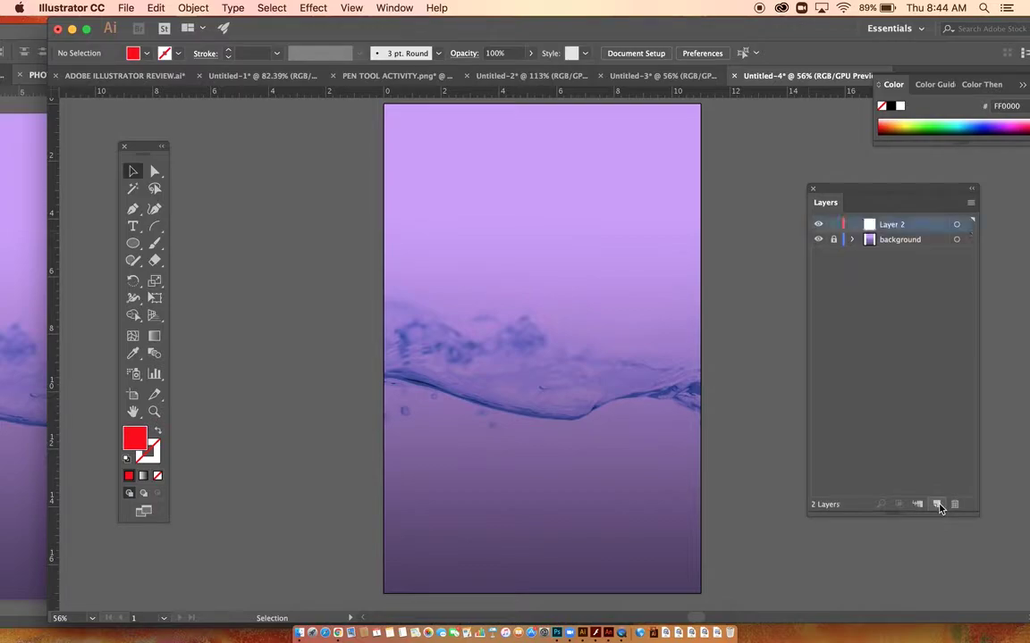
{"action": "double_click", "coordinate": [891, 226]}
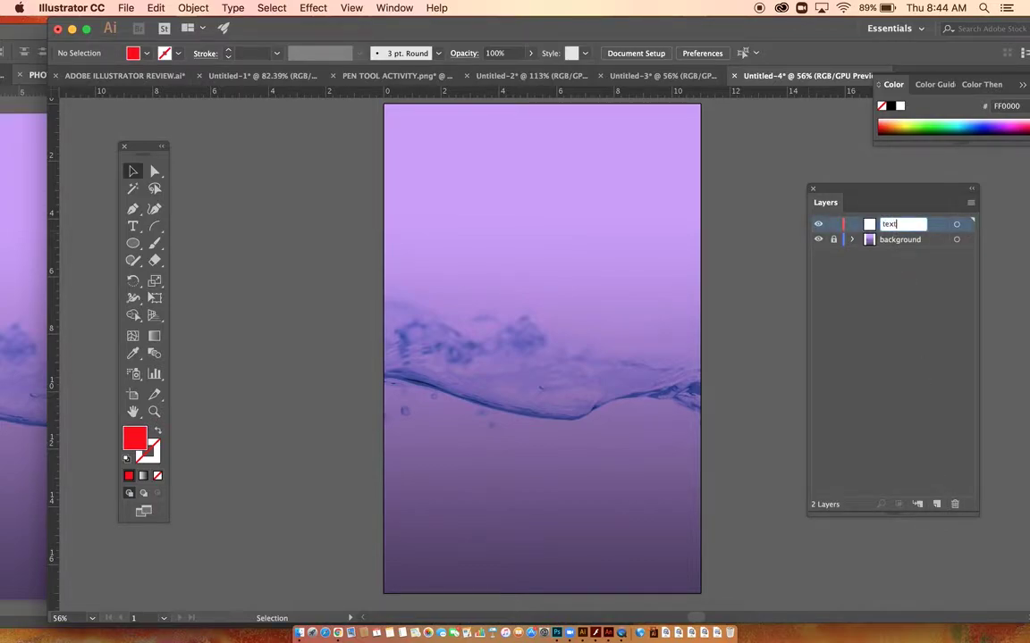
{"action": "type", "text": "text"}
{"action": "key", "text": "Return"}
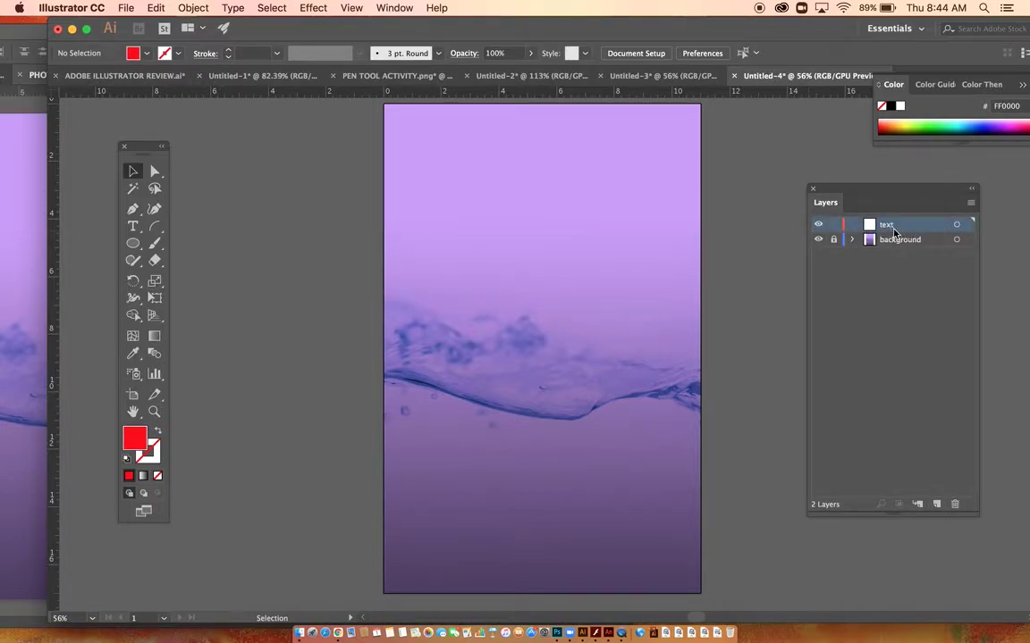
{"action": "left_click", "coordinate": [937, 504]}
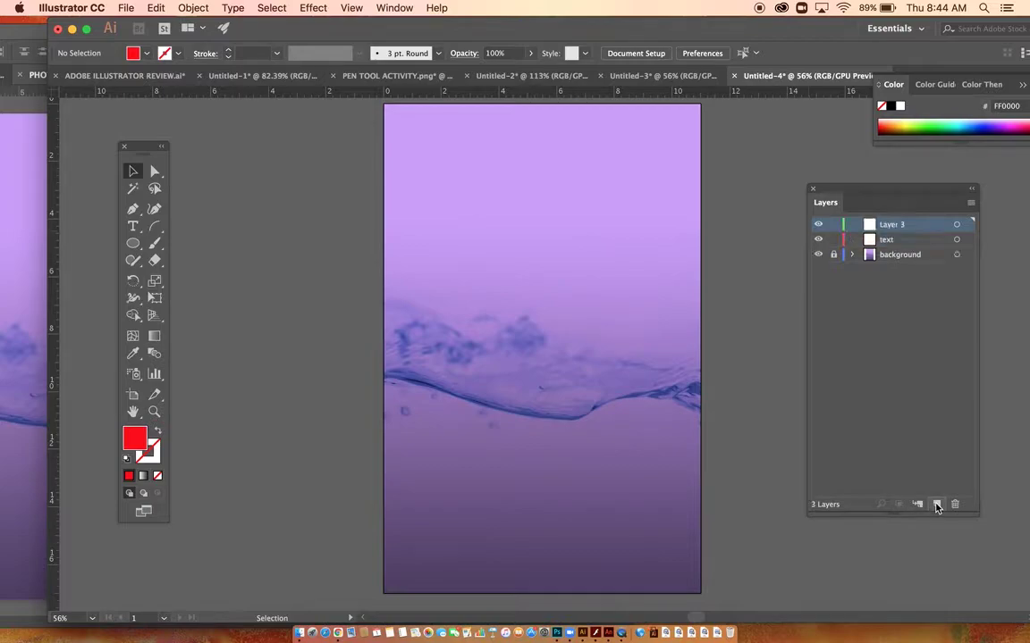
{"action": "left_click", "coordinate": [888, 241]}
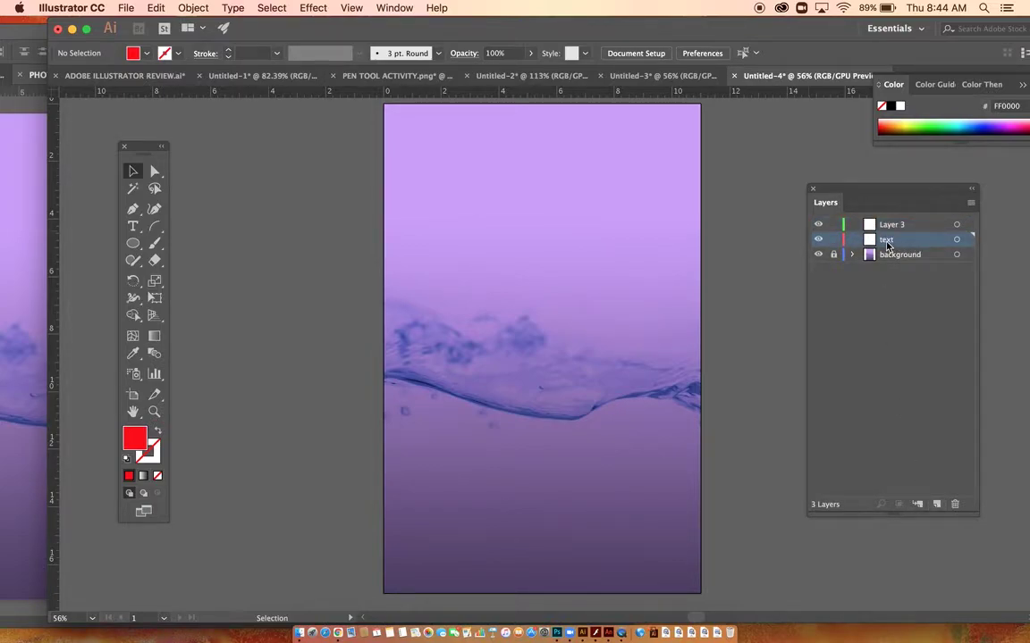
{"action": "double_click", "coordinate": [886, 241]}
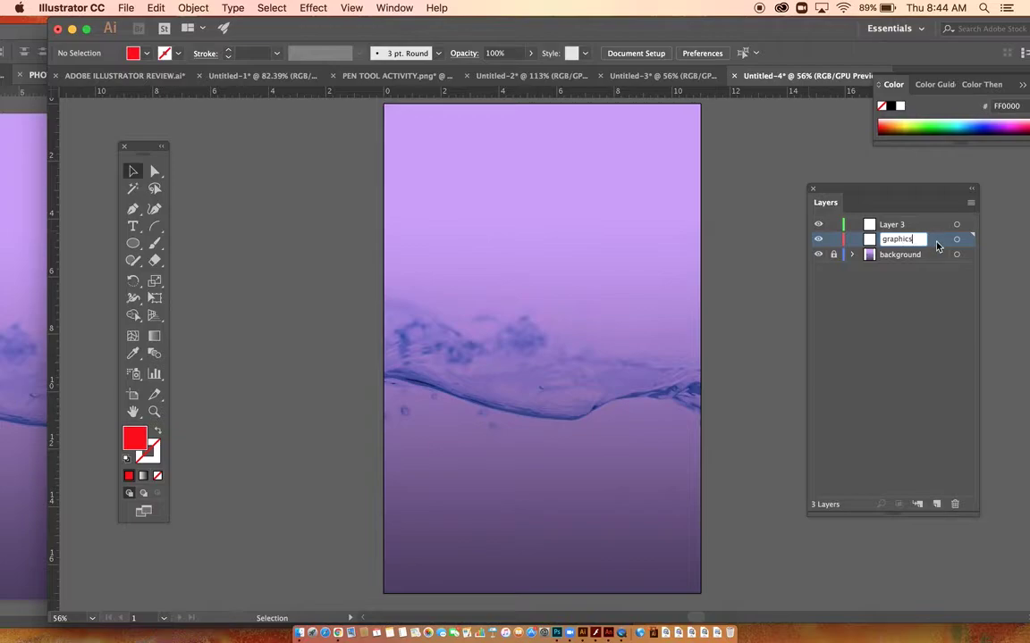
{"action": "key", "text": "Return"}
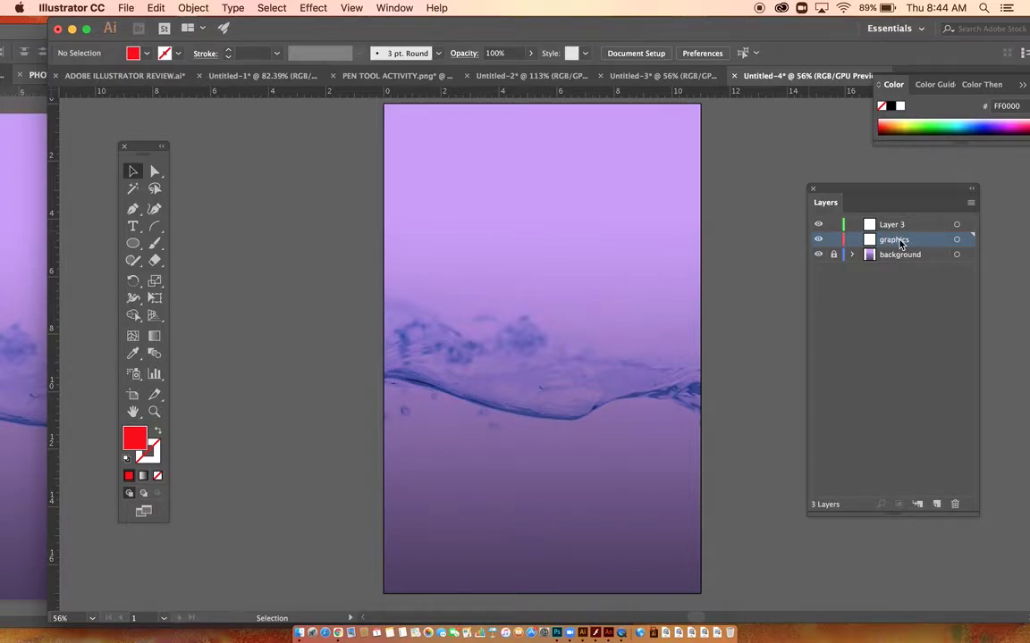
{"action": "left_click", "coordinate": [16, 33]}
Move the Photoshop window right and bring the black zigzag JPG document to the front.
{"action": "left_click_drag", "start_coordinate": [69, 38], "coordinate": [402, 30]}
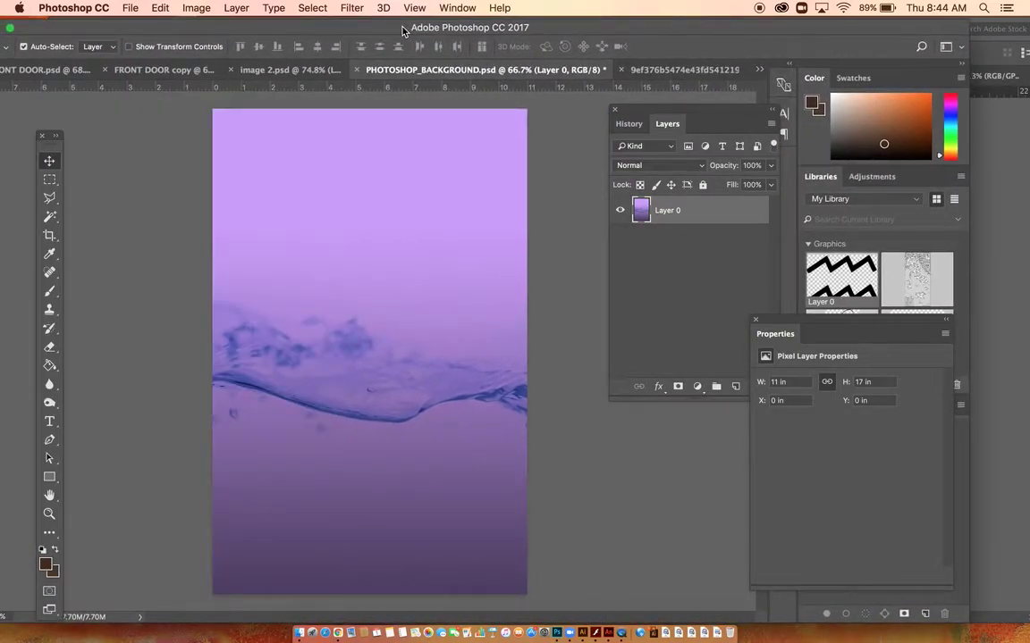
{"action": "left_click", "coordinate": [657, 68]}
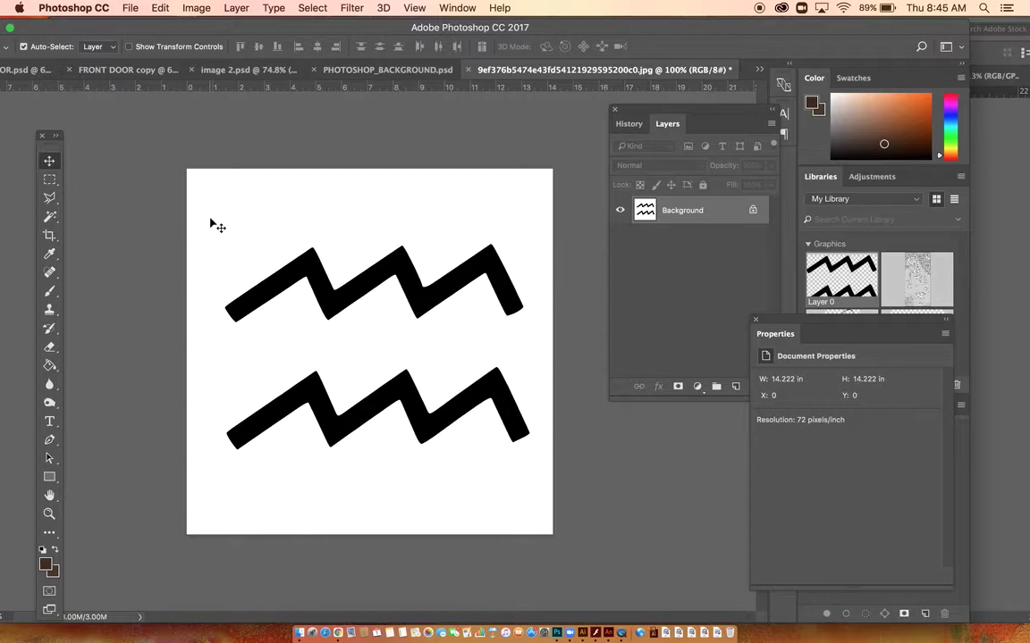
{"action": "left_click", "coordinate": [49, 216]}
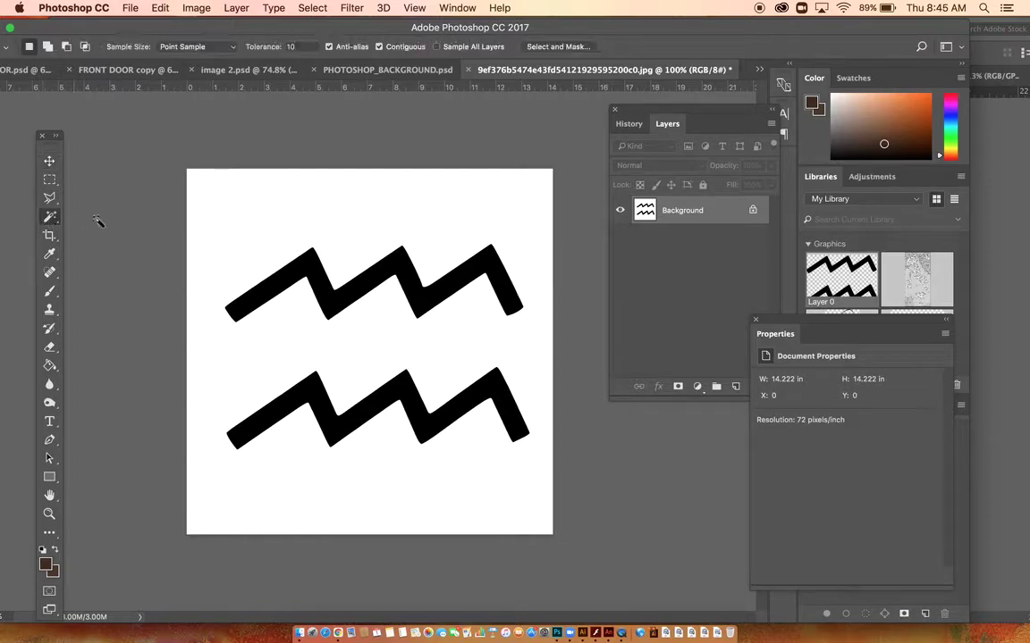
Magic Wand the white area, unlock the Background as Layer 0, and delete the white.
{"action": "left_click", "coordinate": [203, 225]}
{"action": "key", "text": "shift+BackSpace"}
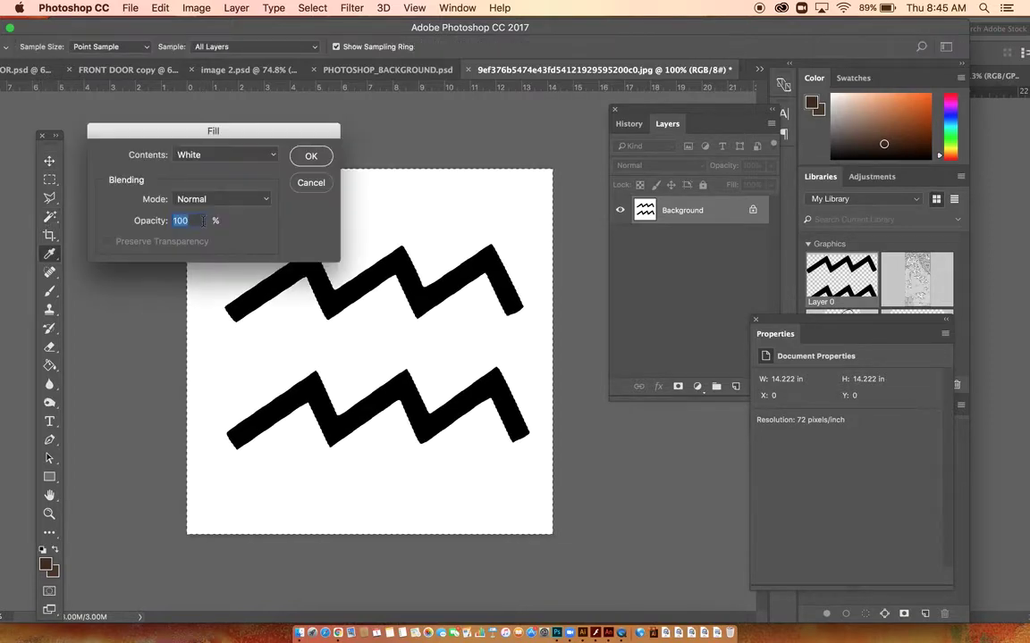
{"action": "left_click", "coordinate": [310, 158]}
{"action": "left_click", "coordinate": [752, 210]}
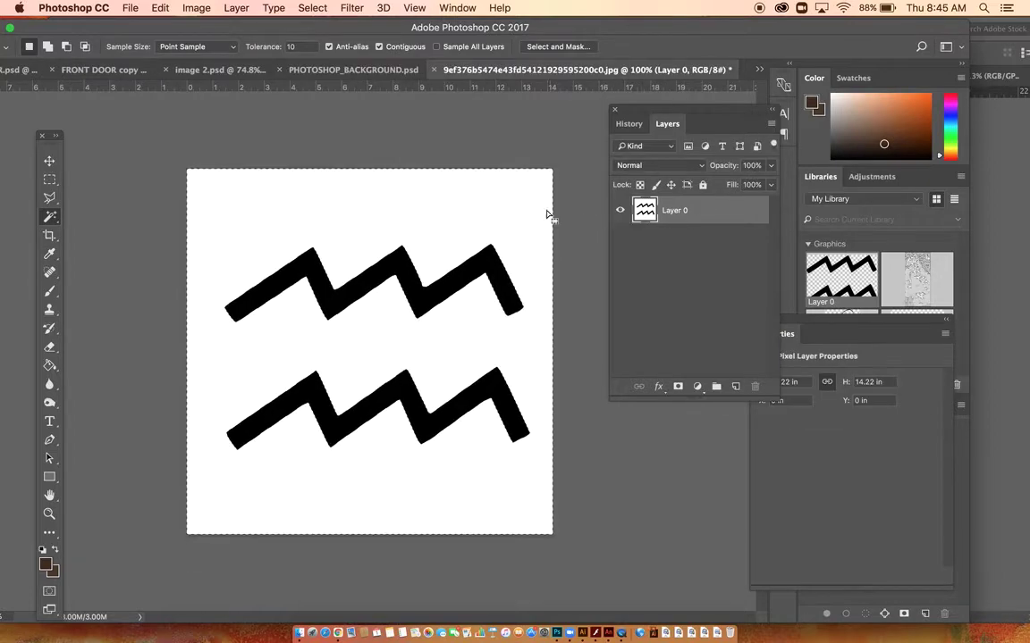
{"action": "key", "text": "Delete"}
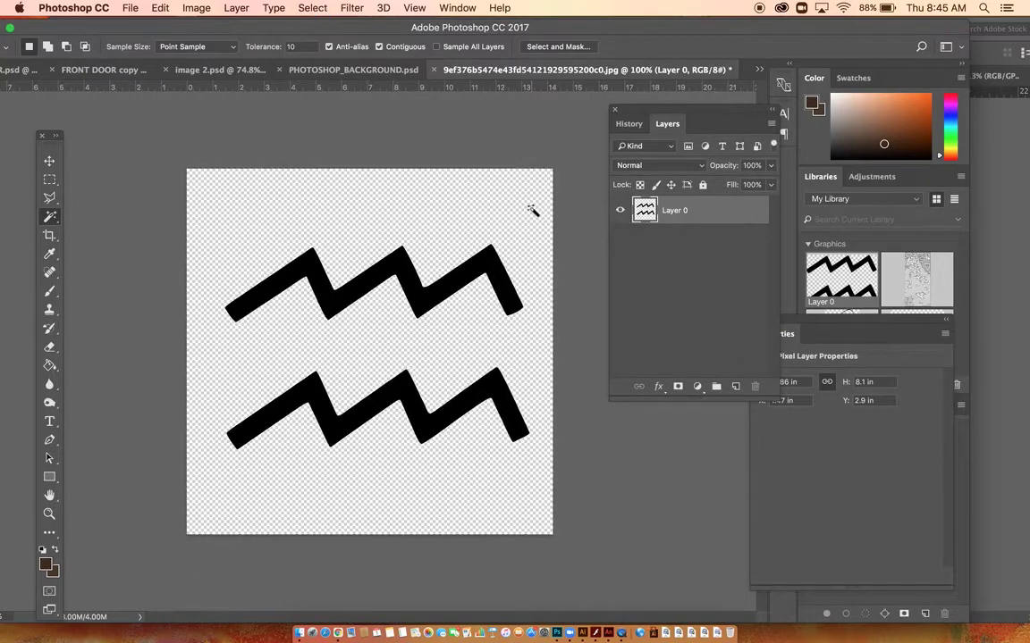
{"action": "left_click", "coordinate": [49, 160]}
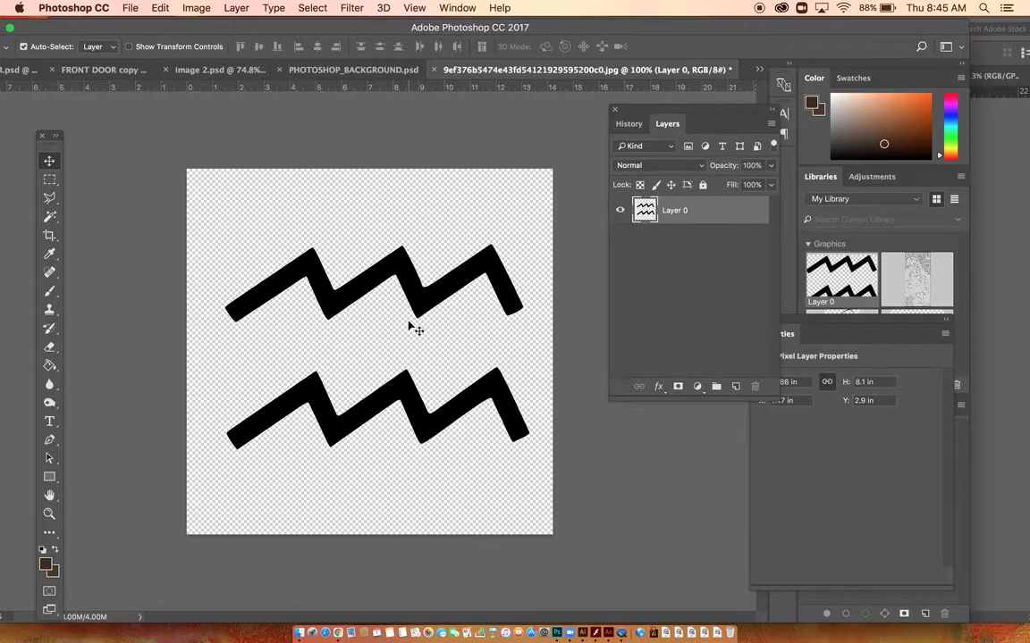
{"action": "left_click", "coordinate": [50, 216]}
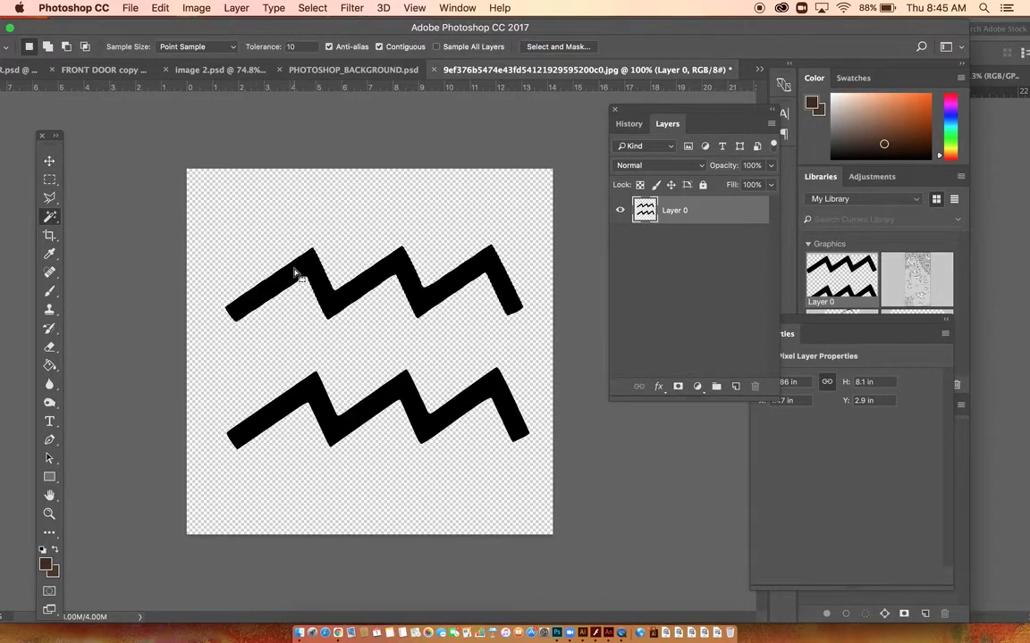
{"action": "left_click", "coordinate": [282, 359], "text": "shift"}
Set the foreground colour to a dark purple.
{"action": "left_click", "coordinate": [46, 561]}
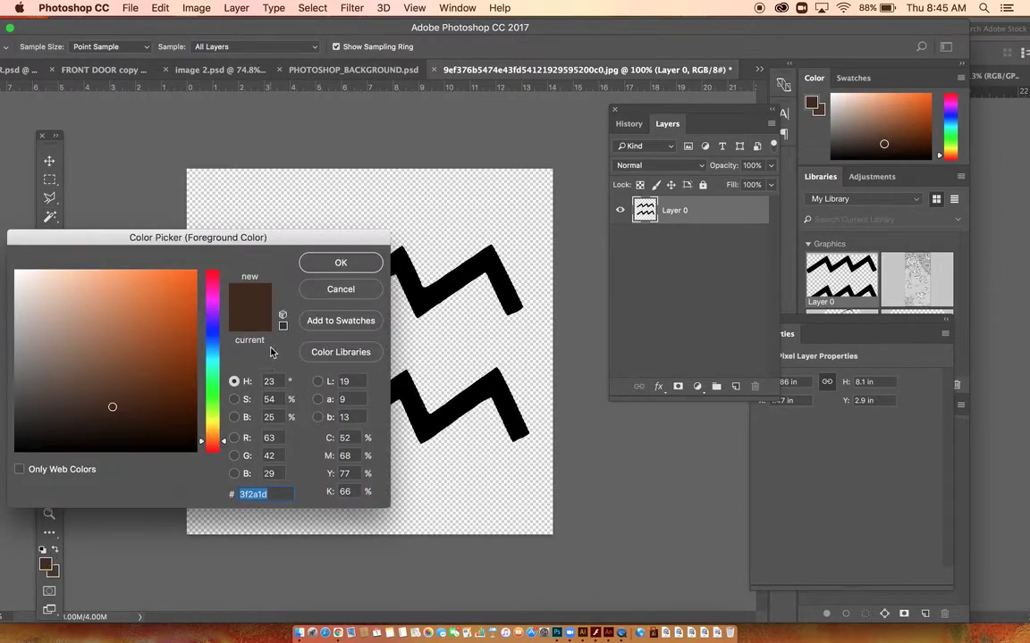
{"action": "left_click", "coordinate": [212, 331]}
{"action": "left_click_drag", "start_coordinate": [160, 287], "coordinate": [219, 315]}
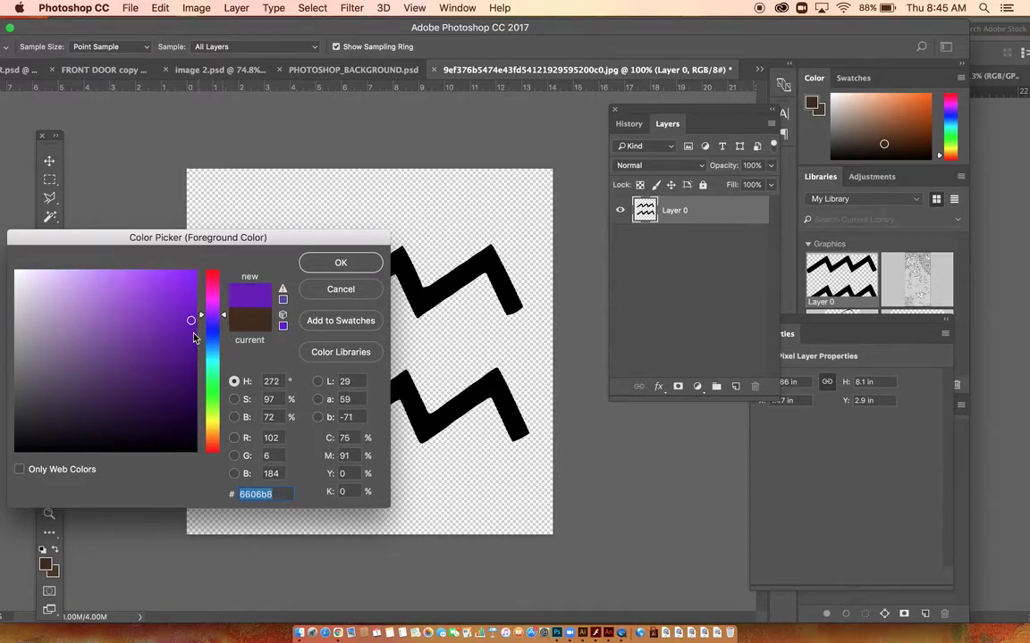
{"action": "left_click", "coordinate": [185, 385]}
{"action": "mouse_move", "coordinate": [184, 385]}
{"action": "left_mouse_down"}
{"action": "mouse_move", "coordinate": [99, 403]}
{"action": "mouse_move", "coordinate": [115, 400]}
{"action": "left_mouse_up"}
{"action": "left_click", "coordinate": [377, 261]}
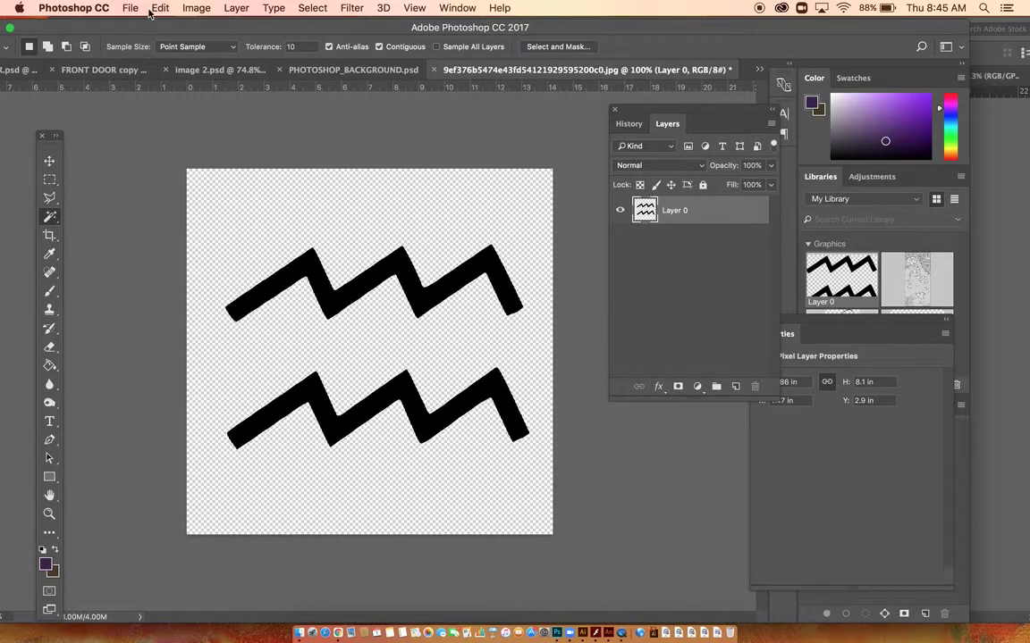
Fill the top and bottom zigzags with the dark purple using the Paint Bucket.
{"action": "left_click", "coordinate": [49, 365]}
{"action": "left_click", "coordinate": [306, 271]}
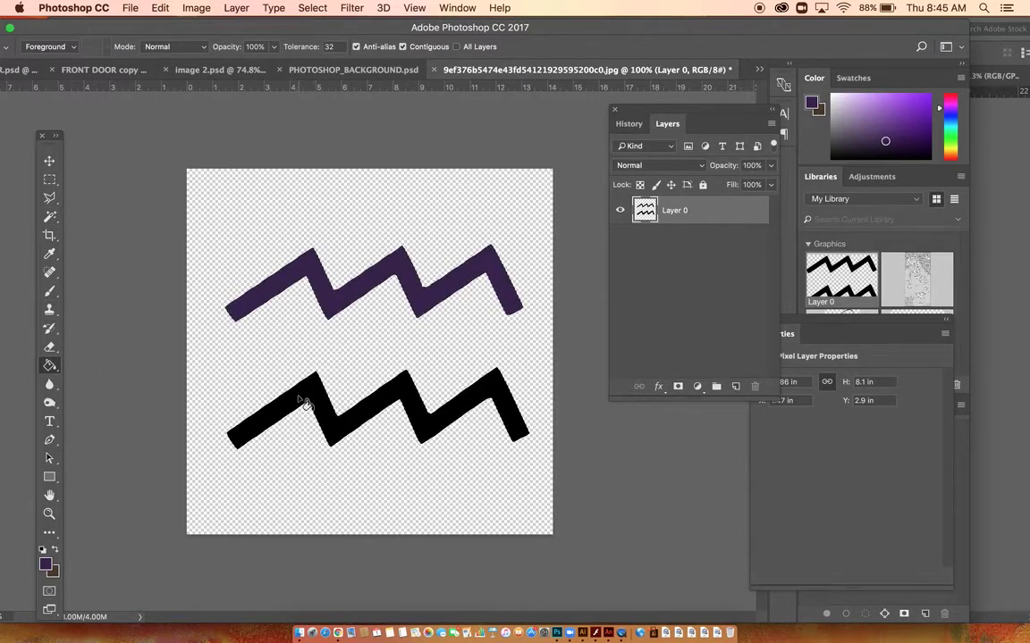
{"action": "left_click", "coordinate": [301, 395]}
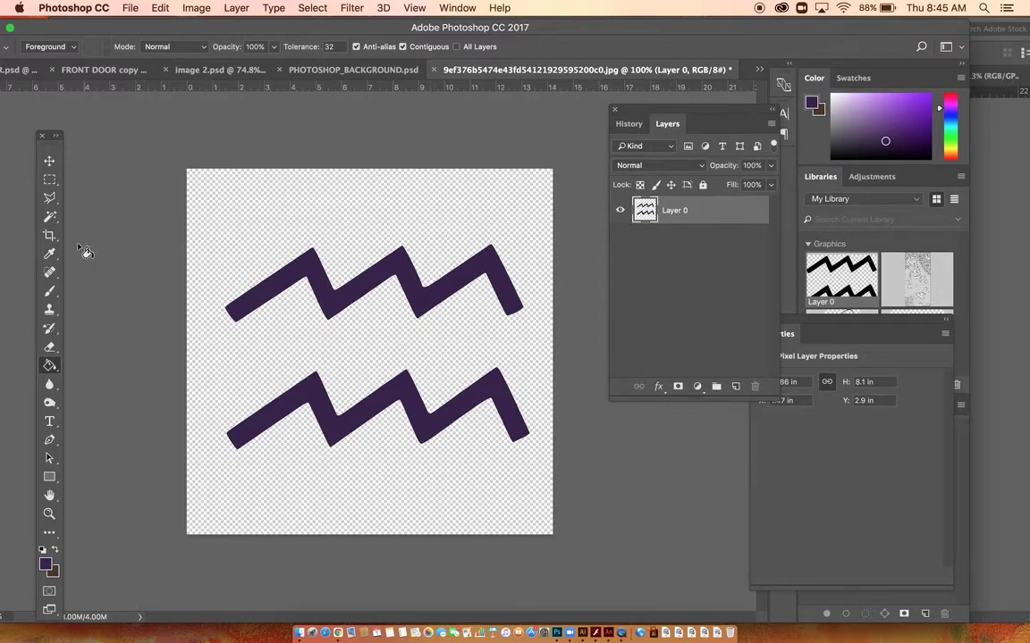
{"action": "left_click", "coordinate": [49, 235]}
Crop the canvas tightly around the two purple zigzags and drag them into the Untitled-4 poster.
{"action": "left_click_drag", "start_coordinate": [368, 170], "coordinate": [367, 208]}
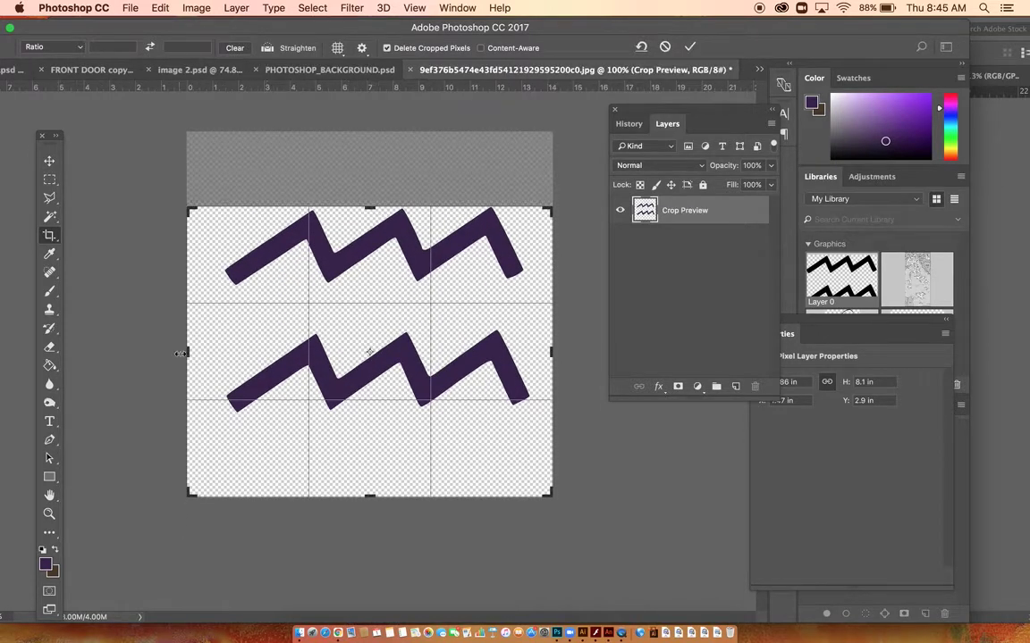
{"action": "left_click_drag", "start_coordinate": [181, 353], "coordinate": [206, 351]}
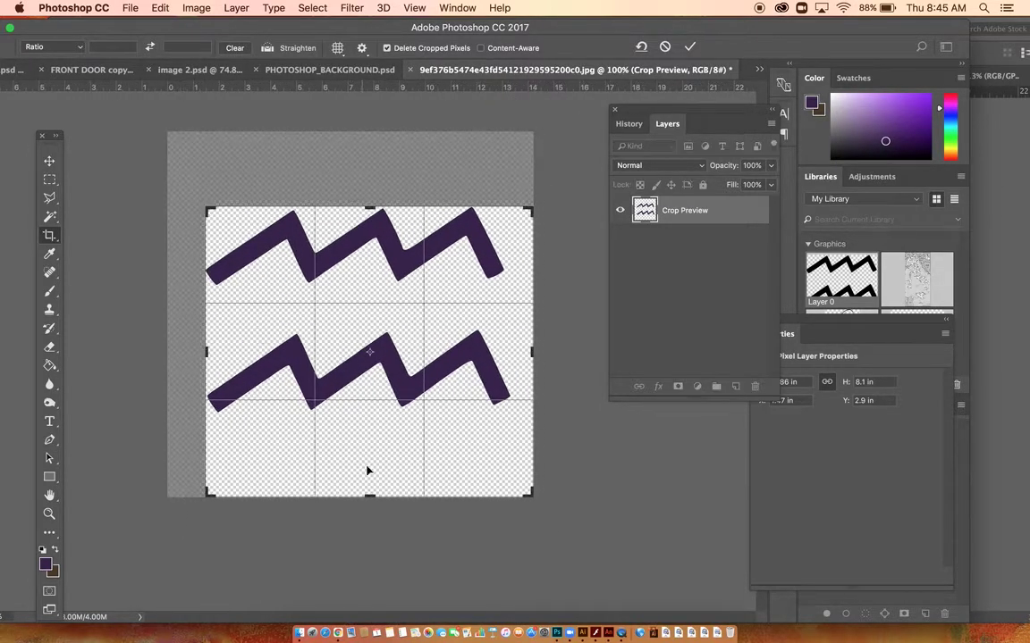
{"action": "left_click_drag", "start_coordinate": [368, 495], "coordinate": [369, 454]}
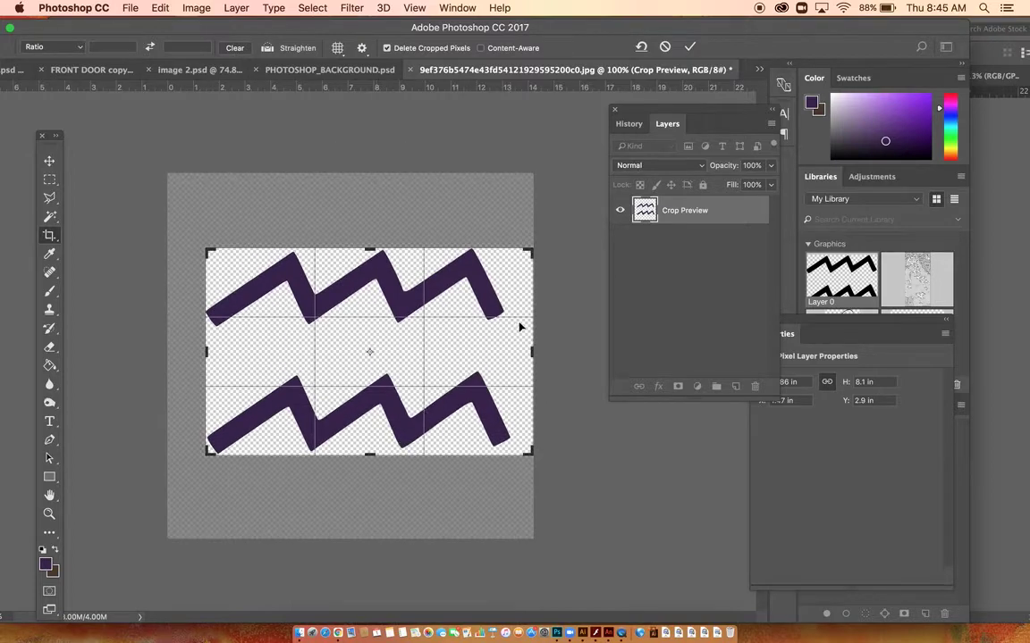
{"action": "left_click_drag", "start_coordinate": [535, 346], "coordinate": [520, 348]}
{"action": "key", "text": "Return"}
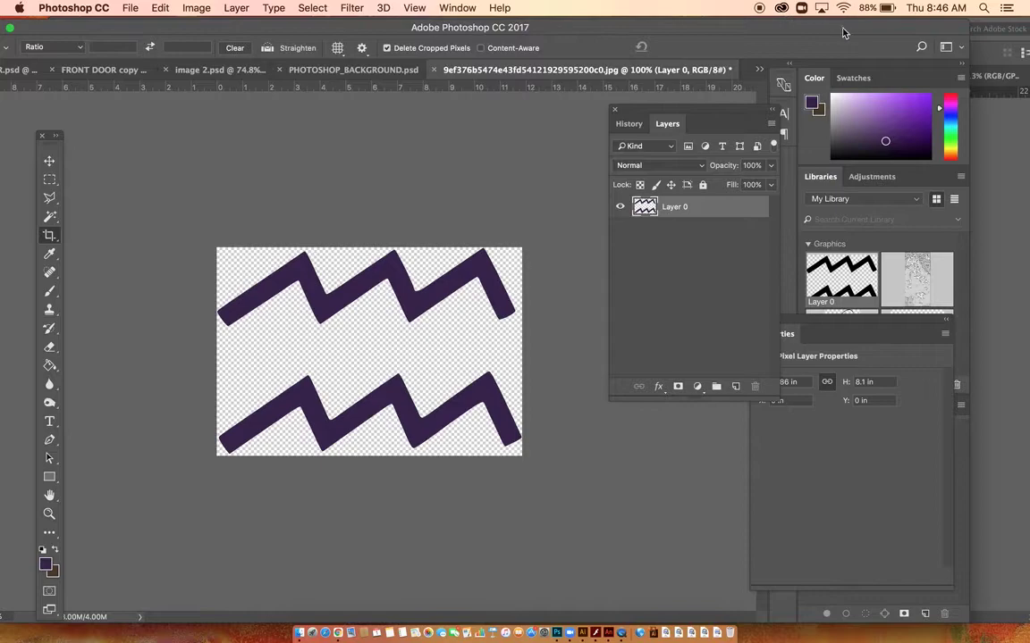
{"action": "left_click_drag", "start_coordinate": [776, 29], "coordinate": [441, 30]}
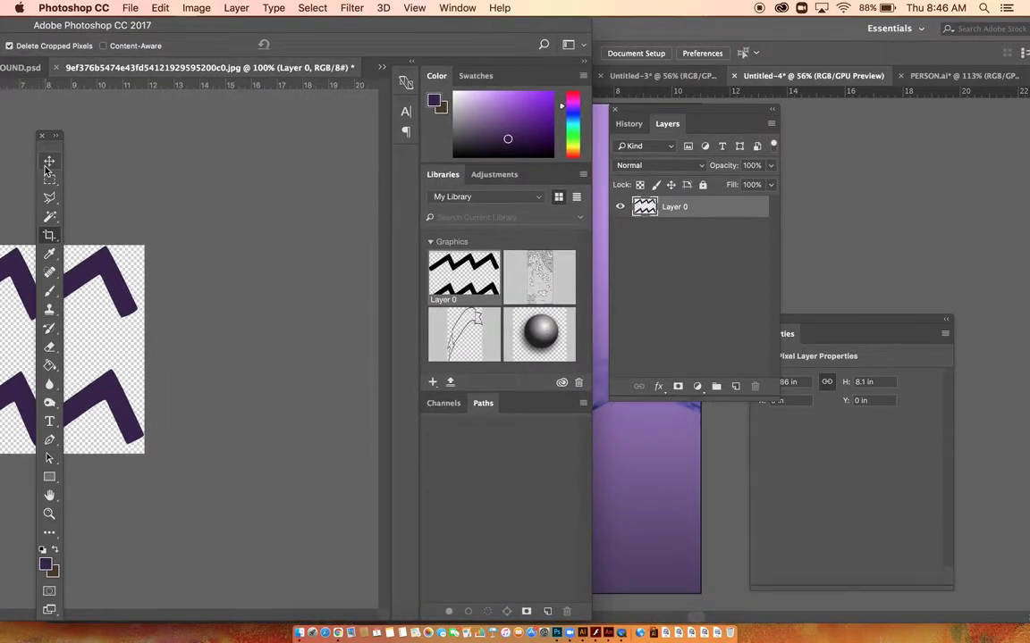
{"action": "left_click_drag", "start_coordinate": [164, 262], "coordinate": [639, 458]}
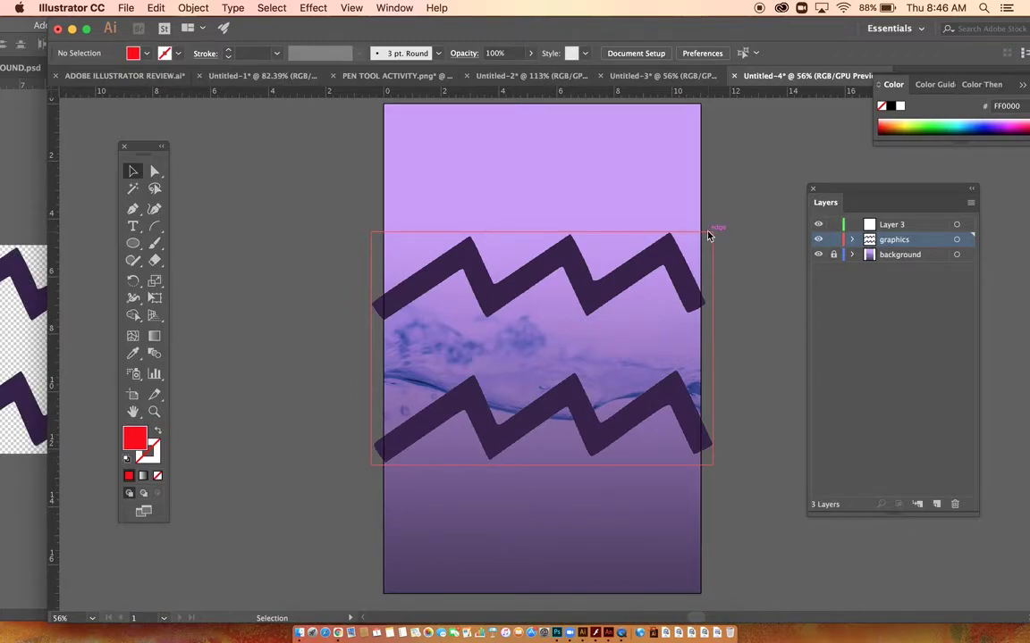
Shrink the zigzag group, move it toward the poster top, and set its opacity to 72%.
{"action": "left_click", "coordinate": [440, 270]}
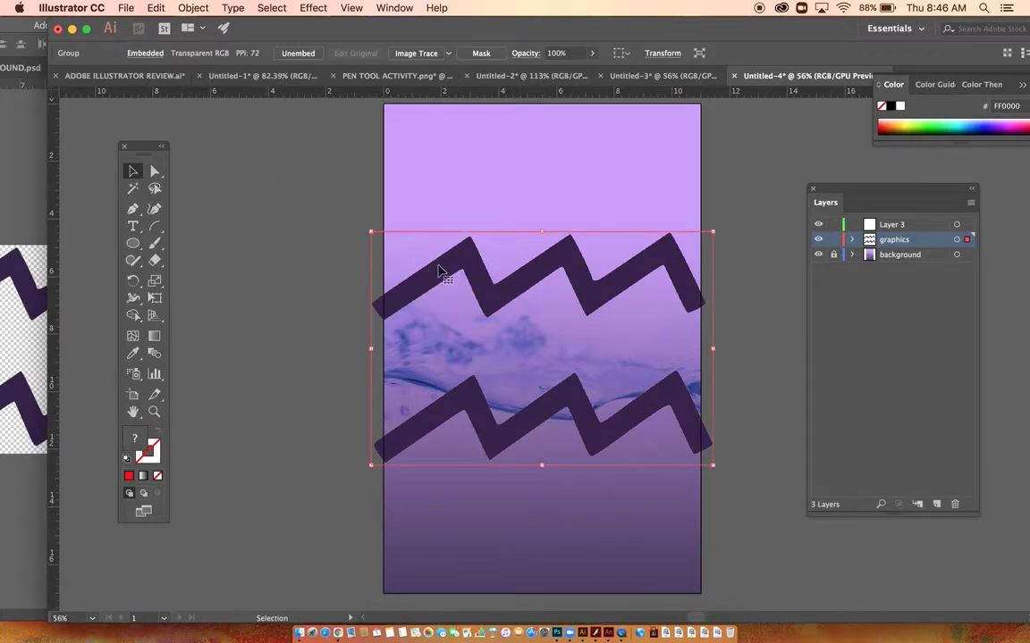
{"action": "left_click_drag", "start_coordinate": [372, 233], "coordinate": [524, 309]}
{"action": "left_click_drag", "start_coordinate": [612, 389], "coordinate": [579, 202]}
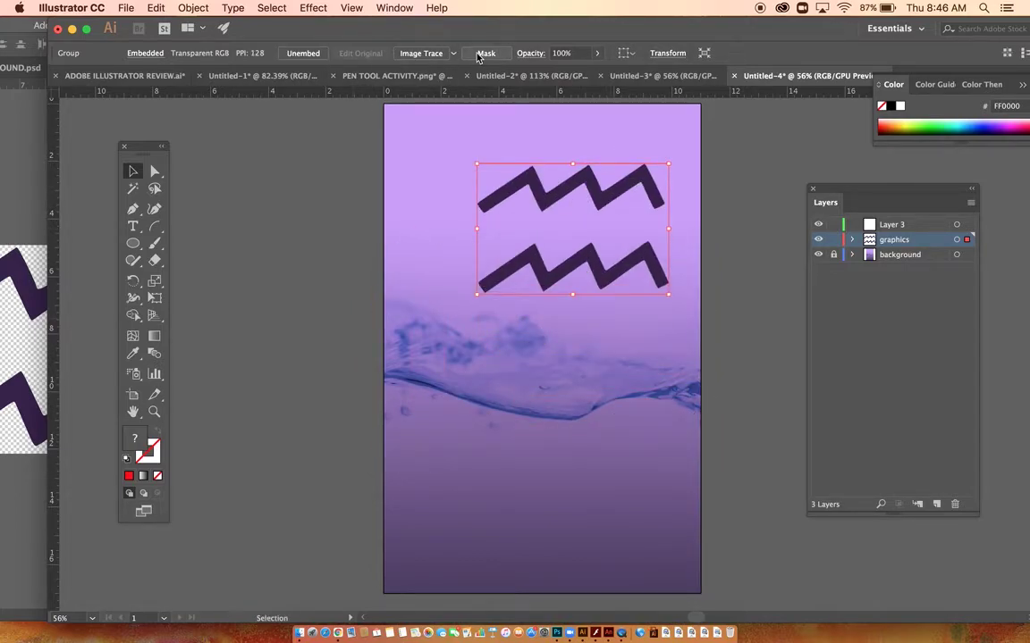
{"action": "left_click", "coordinate": [598, 54]}
{"action": "left_click", "coordinate": [579, 72]}
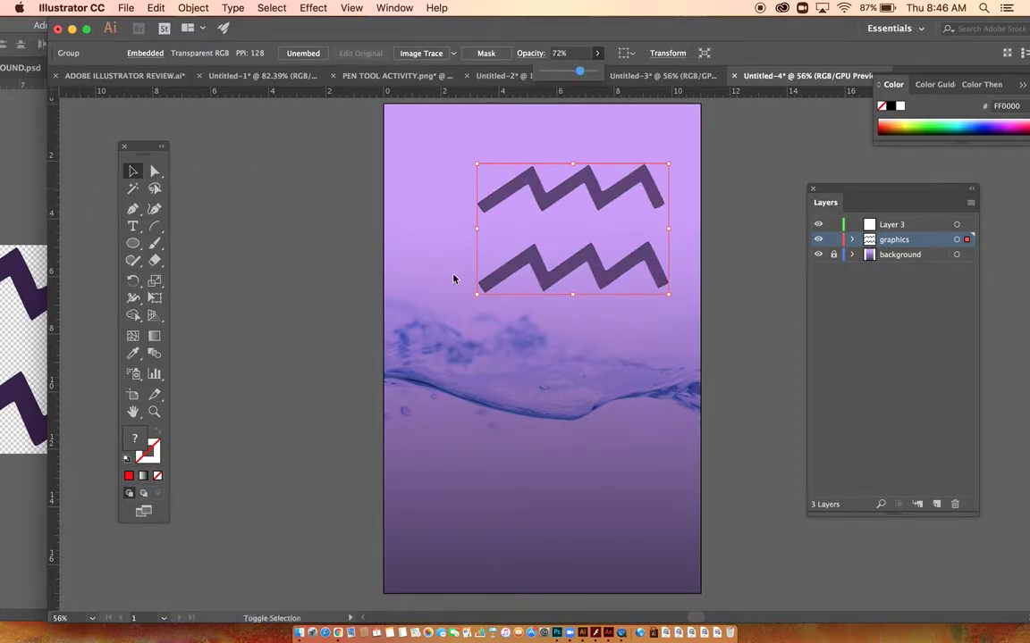
Shrink the zigzags further and fine-tune their position in the upper right.
{"action": "left_click_drag", "start_coordinate": [477, 295], "coordinate": [530, 258]}
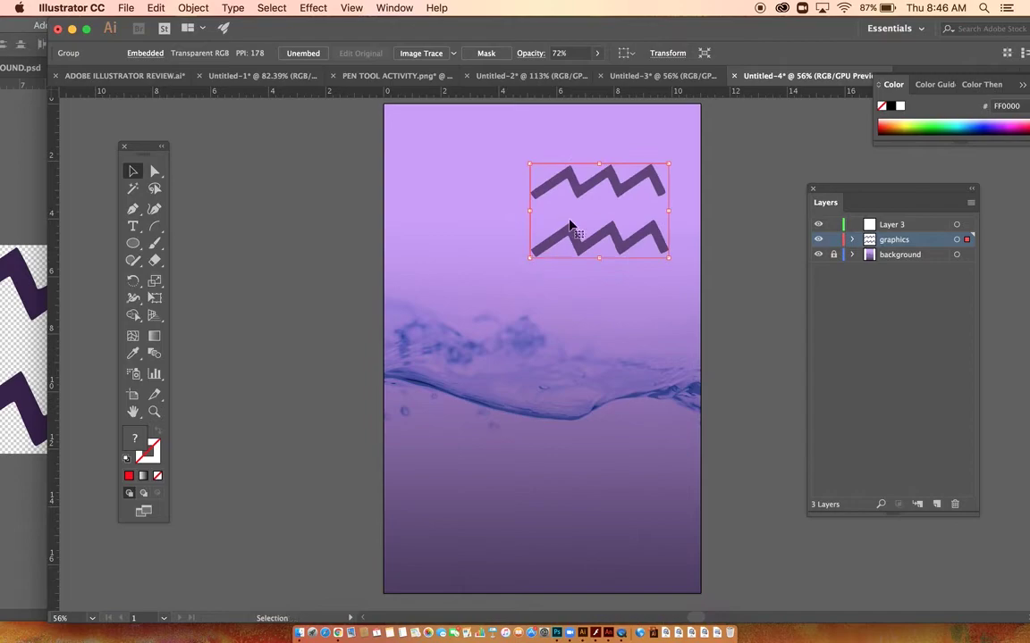
{"action": "left_click_drag", "start_coordinate": [617, 179], "coordinate": [588, 174]}
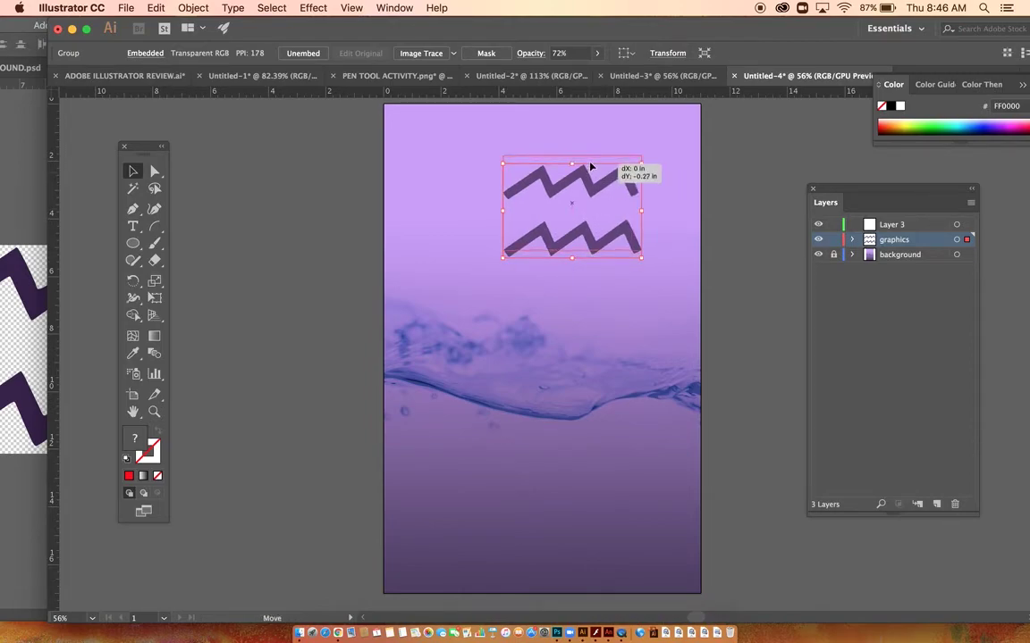
{"action": "left_click_drag", "start_coordinate": [587, 224], "coordinate": [610, 223]}
{"action": "left_click", "coordinate": [437, 237]}
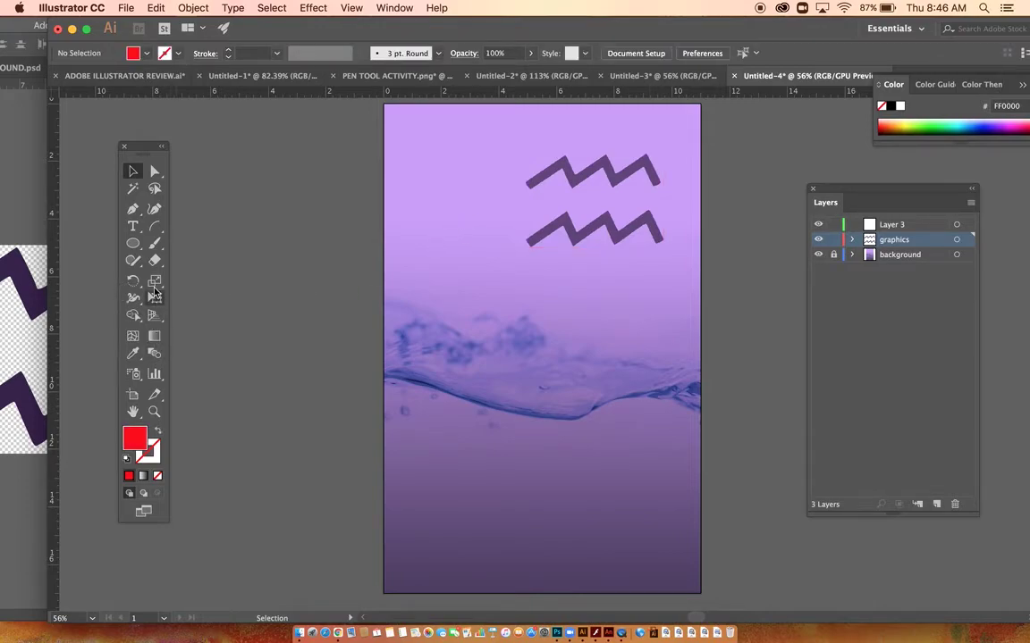
Start a text object at the poster's top-left.
{"action": "left_click", "coordinate": [132, 226]}
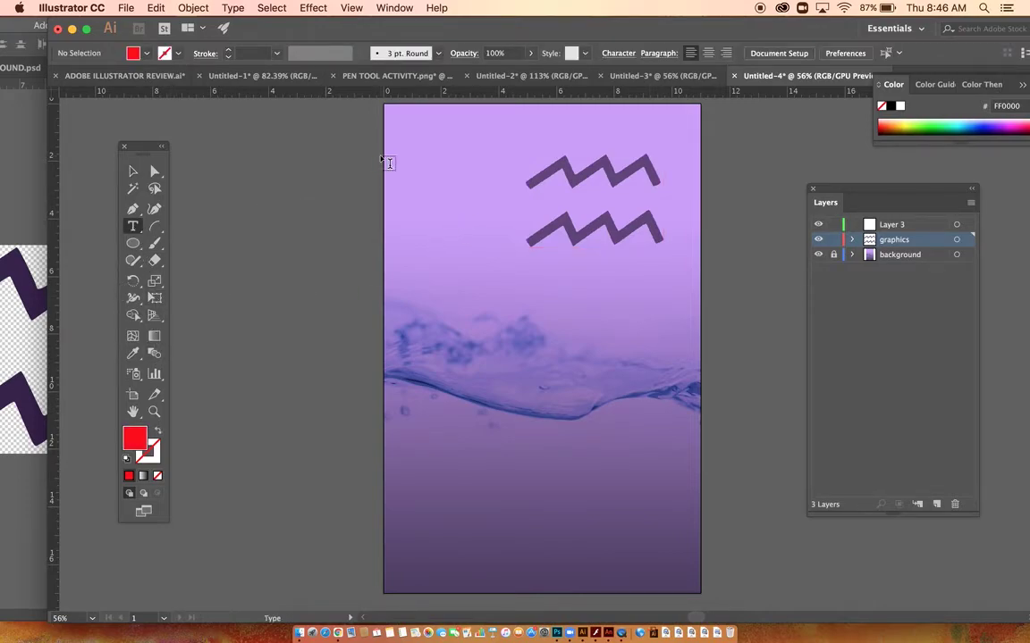
{"action": "left_click", "coordinate": [412, 132]}
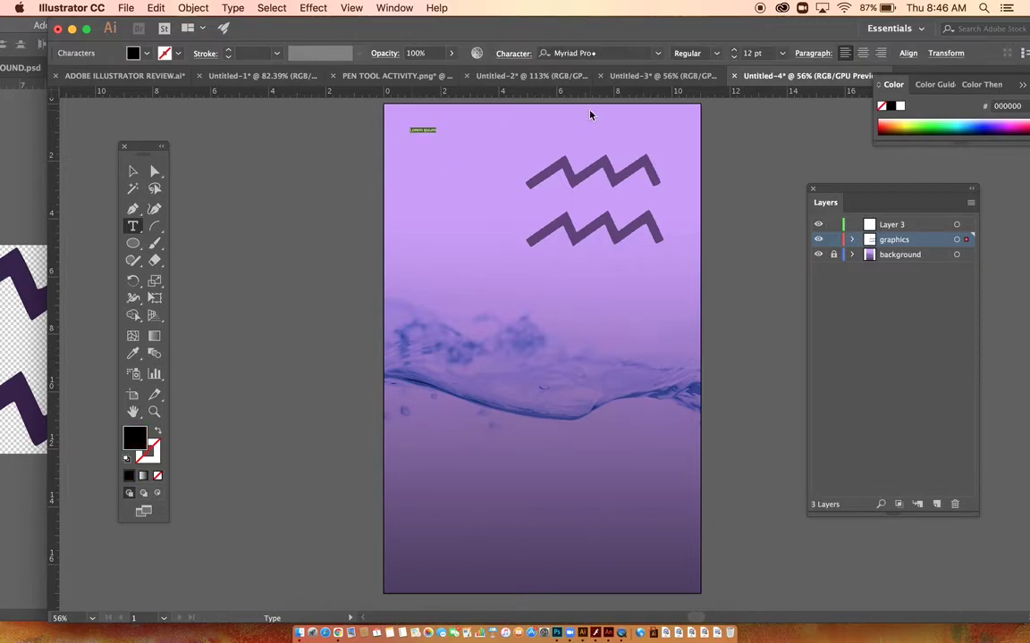
{"action": "type", "text": "A"}
{"action": "key", "text": "Escape"}
{"action": "left_click", "coordinate": [548, 147]}
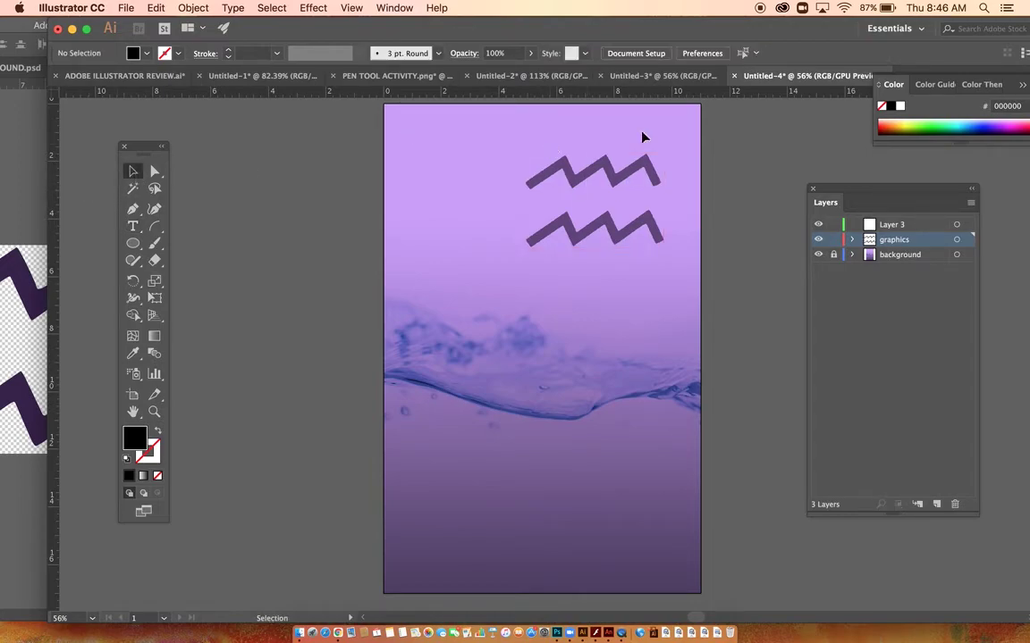
Rename Layer 3 to 'text'.
{"action": "left_click", "coordinate": [898, 225]}
{"action": "double_click", "coordinate": [901, 225]}
{"action": "type", "text": "text"}
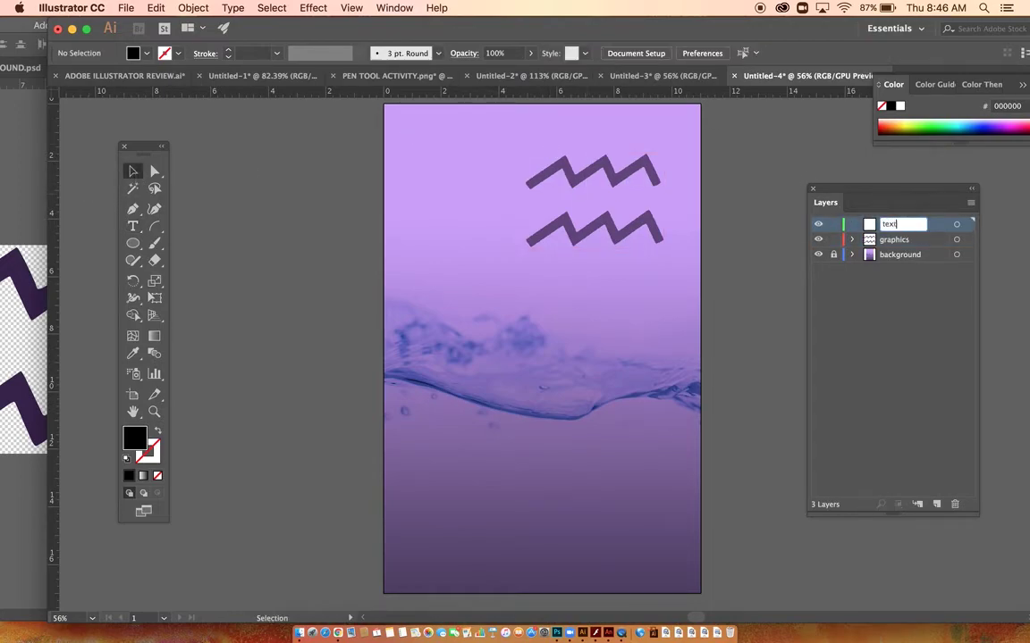
{"action": "key", "text": "Return"}
Add the 'Aquarius' title text near the poster's top-left.
{"action": "left_click", "coordinate": [533, 181]}
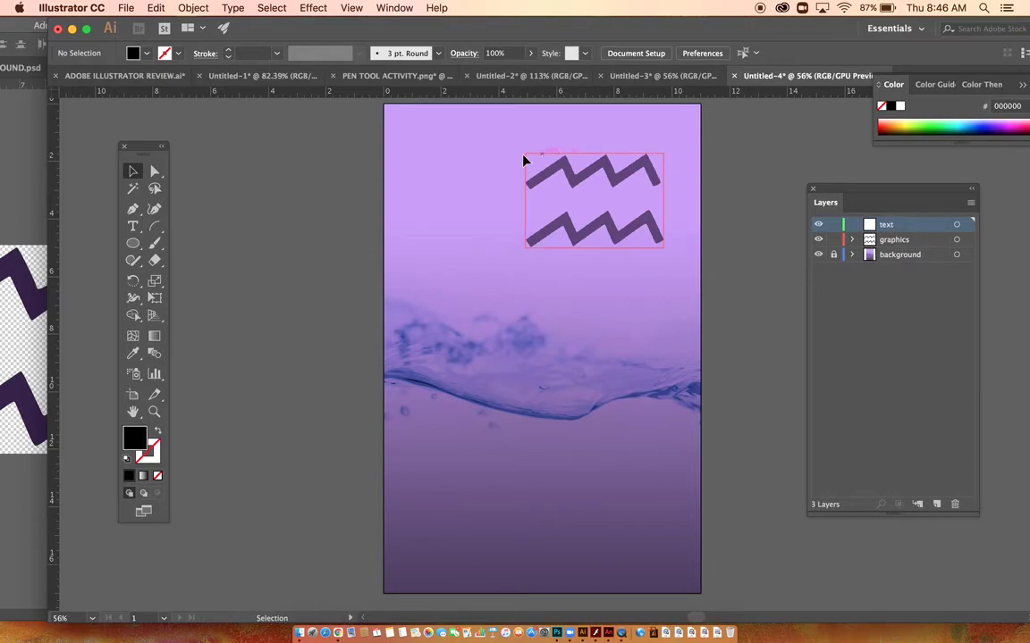
{"action": "left_click", "coordinate": [501, 161]}
{"action": "key", "text": "t"}
{"action": "left_click", "coordinate": [408, 172]}
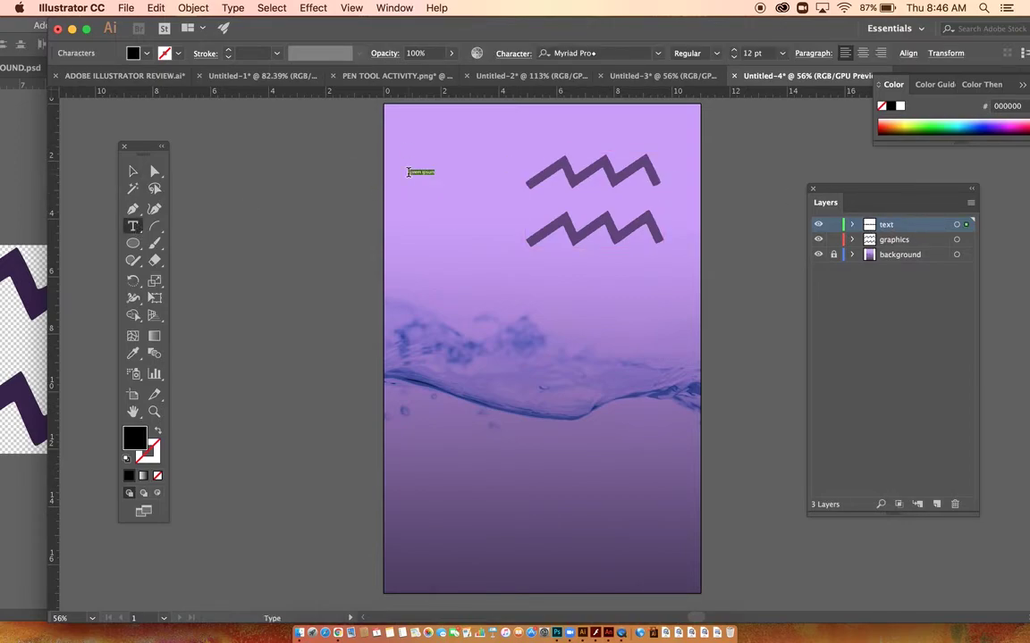
{"action": "key", "text": "BackSpace"}
{"action": "left_click", "coordinate": [131, 171]}
Enlarge 'Aquarius' to about 101 pt at the top, with the zigzags below on the right.
{"action": "left_click_drag", "start_coordinate": [425, 181], "coordinate": [574, 269]}
{"action": "left_click_drag", "start_coordinate": [490, 219], "coordinate": [482, 136]}
{"action": "left_click_drag", "start_coordinate": [589, 174], "coordinate": [467, 214]}
{"action": "left_click_drag", "start_coordinate": [510, 127], "coordinate": [510, 136]}
{"action": "left_click_drag", "start_coordinate": [500, 213], "coordinate": [646, 251]}
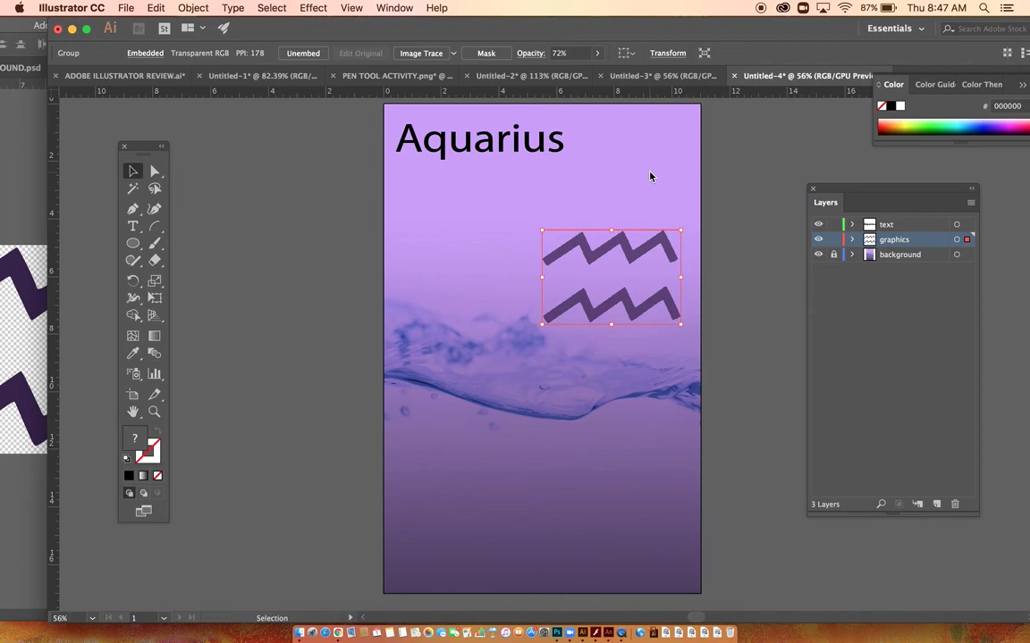